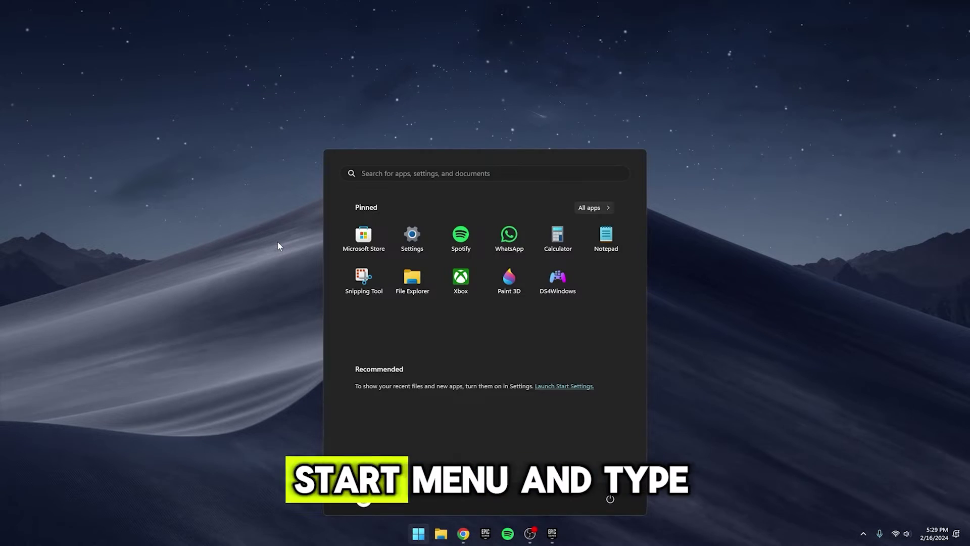
# Open the %localappdata% folder and go into its EpicGamesLauncher folder.
pyautogui.write('%localappdata%')
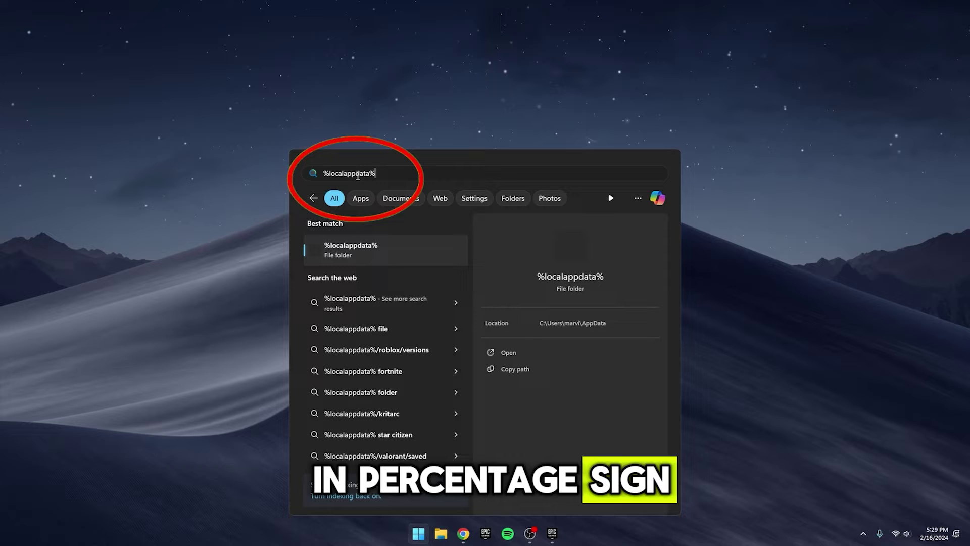
pyautogui.click(362, 250)
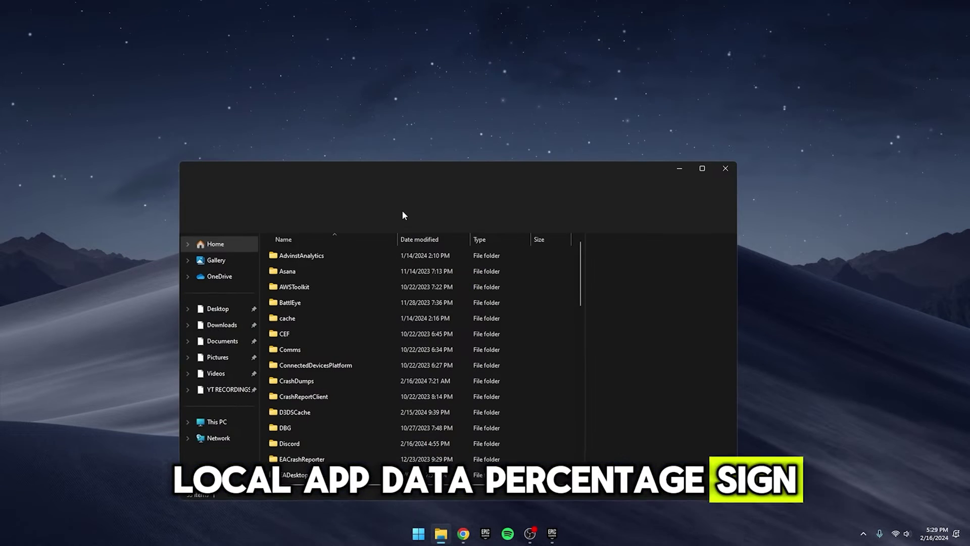
pyautogui.moveTo(393, 164)
pyautogui.mouseDown()
pyautogui.moveTo(428, 140)
pyautogui.moveTo(421, 115)
pyautogui.mouseUp()
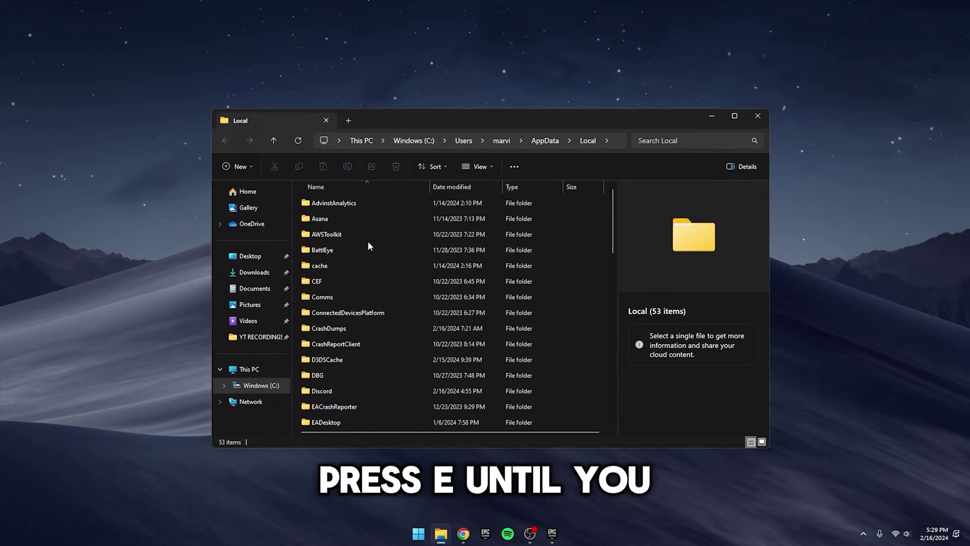
pyautogui.press('e')
pyautogui.scroll(-2, 363, 253)
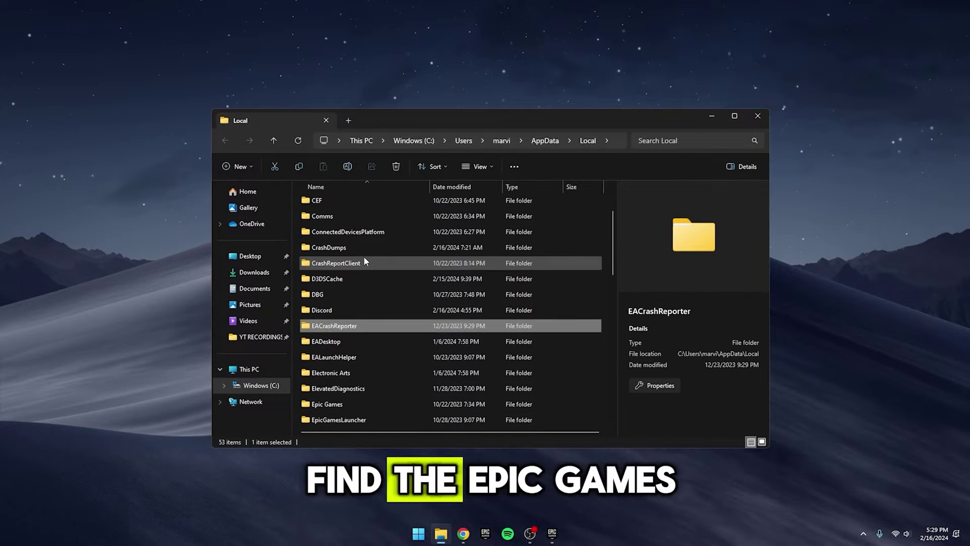
pyautogui.doubleClick(342, 421)
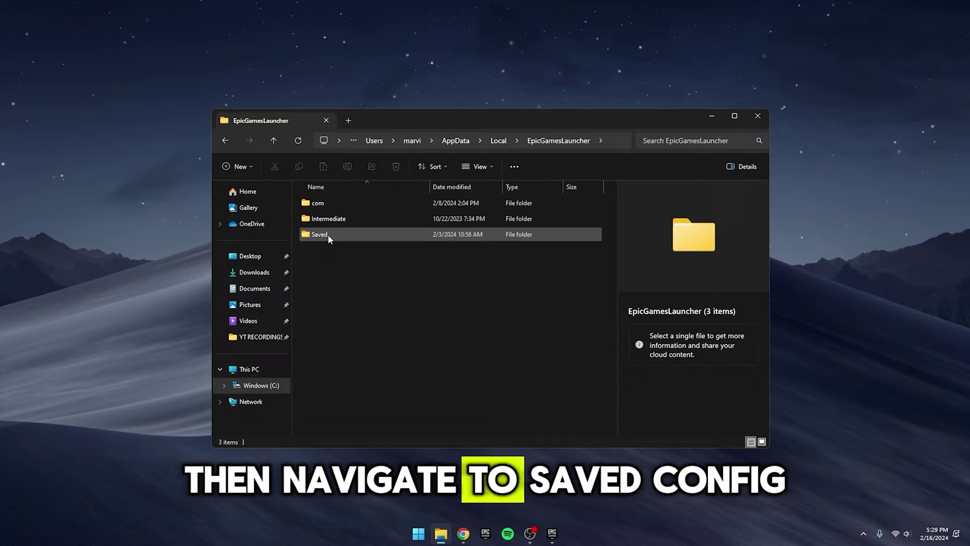
# Go through the Saved, Config and Windows folders and open the Engine configuration file.
pyautogui.doubleClick(328, 235)
pyautogui.doubleClick(325, 202)
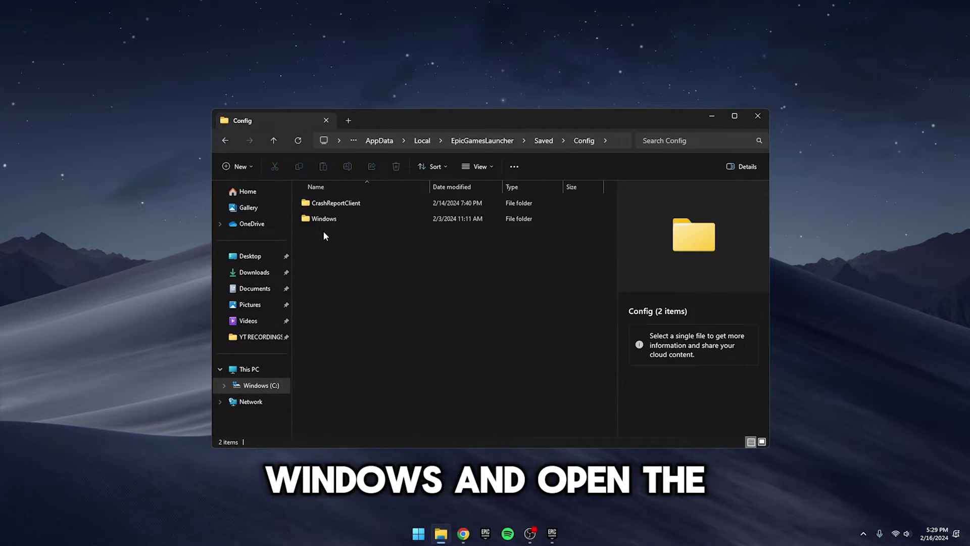
pyautogui.click(333, 219)
pyautogui.doubleClick(331, 219)
pyautogui.doubleClick(325, 246)
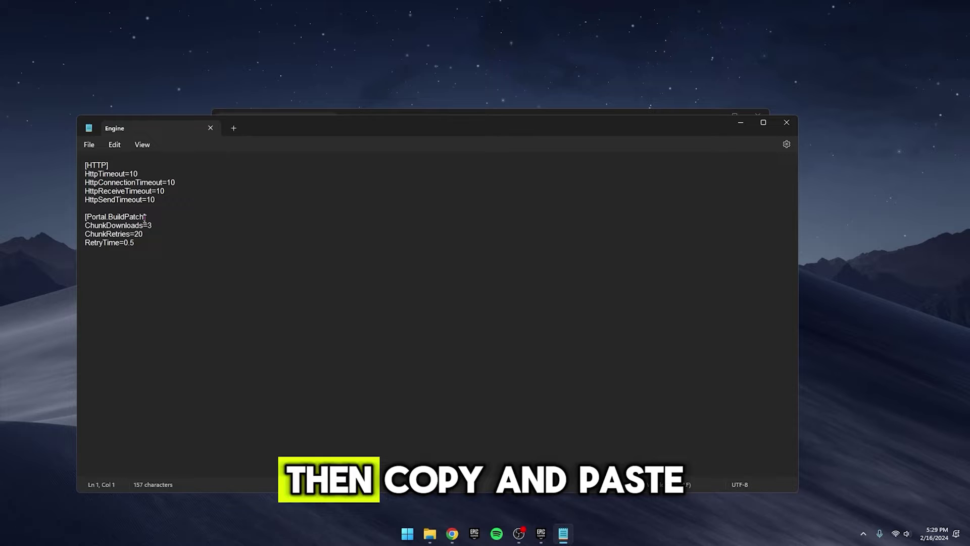
# Save the Engine file with its HTTP and Portal.BuildPatch settings, and close both the file and the folder window.
pyautogui.moveTo(84, 165); pyautogui.dragTo(134, 243)
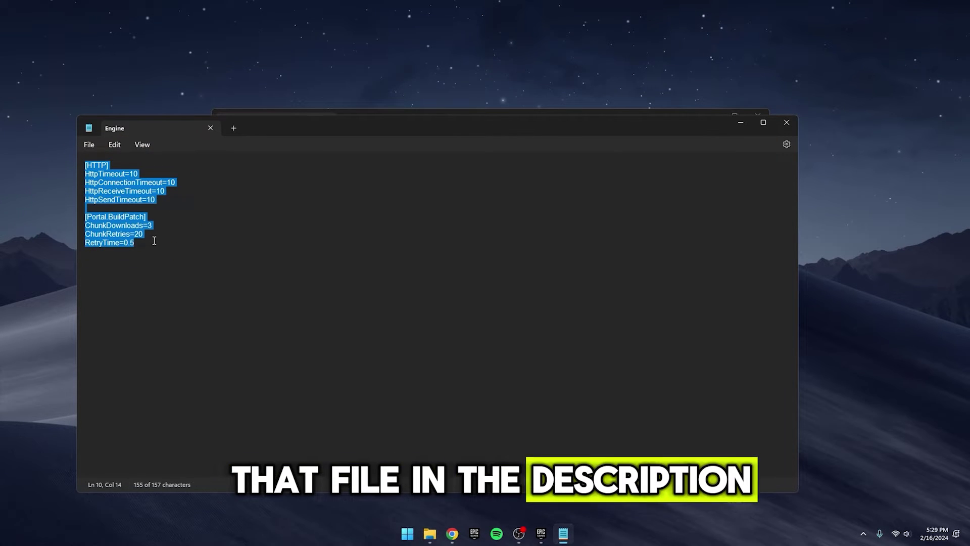
pyautogui.click(160, 248)
pyautogui.click(90, 145)
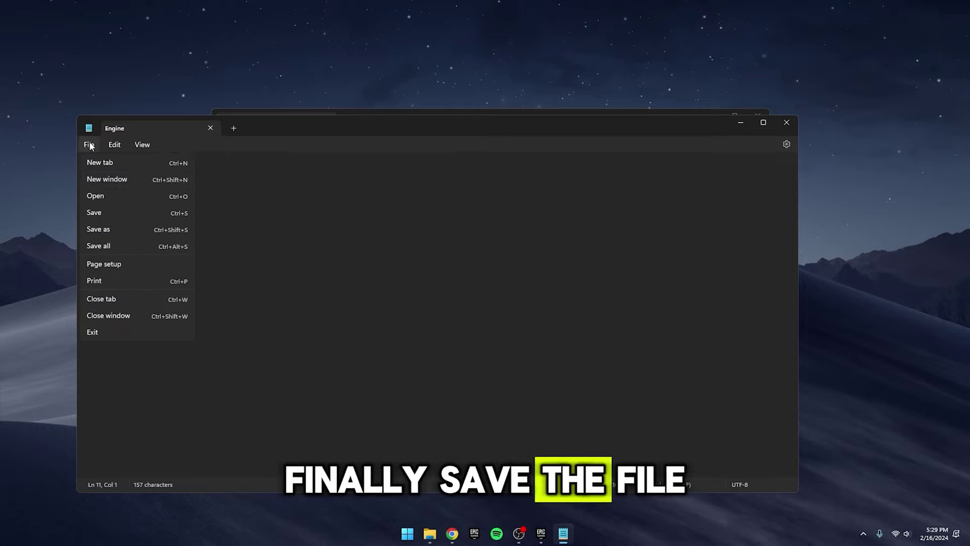
pyautogui.click(103, 212)
pyautogui.click(784, 123)
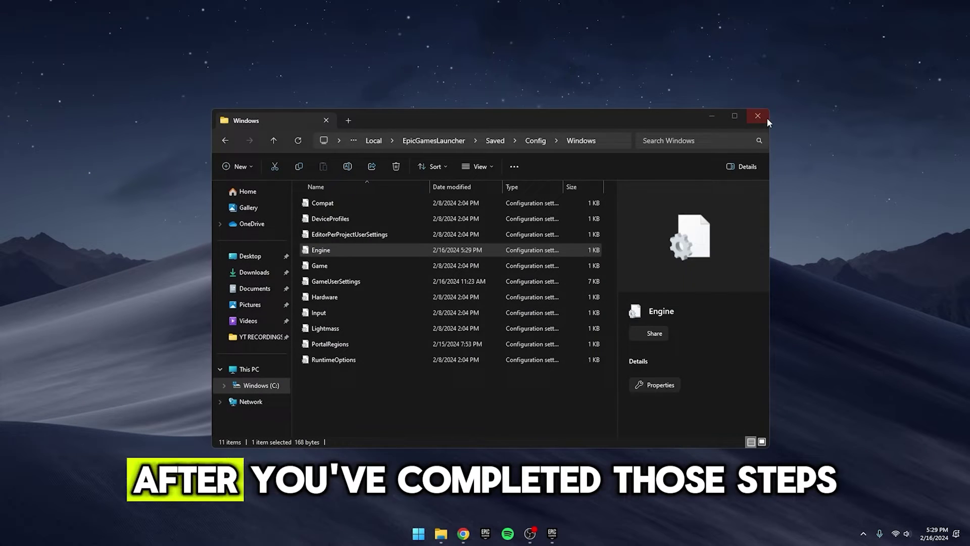
pyautogui.click(766, 117)
# Open Task Manager, expand the EpicGamesLauncher process group and go to the details of its EpicGamesLauncher process.
pyautogui.rightClick(684, 533)
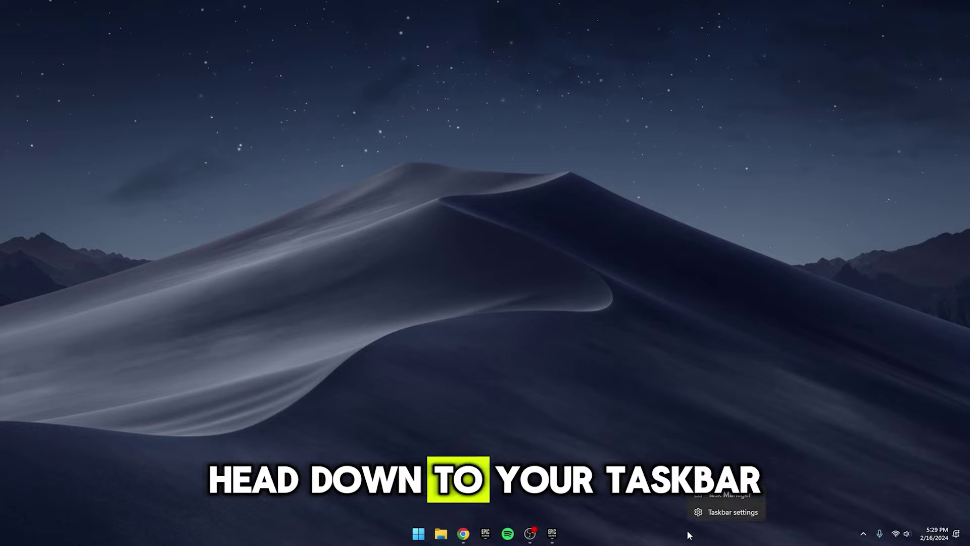
pyautogui.click(701, 492)
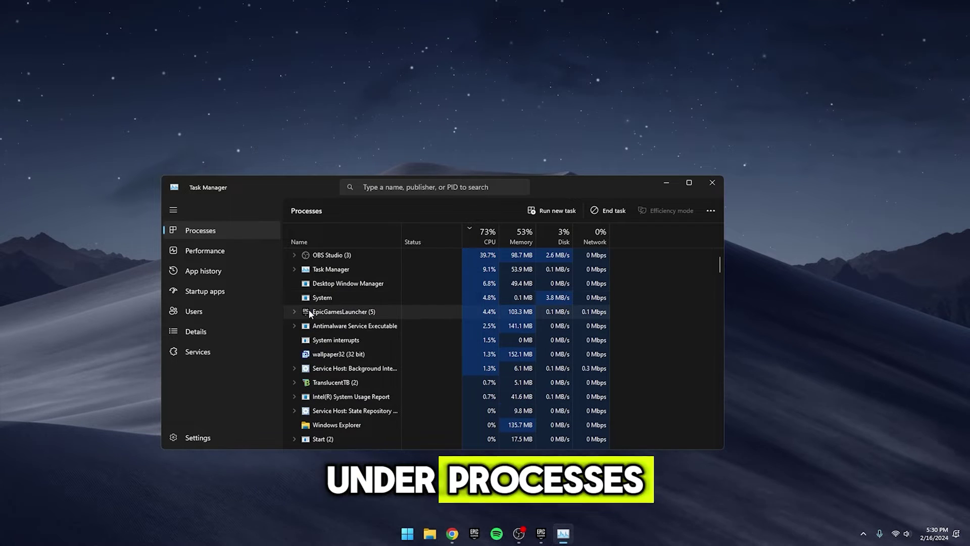
pyautogui.click(294, 311)
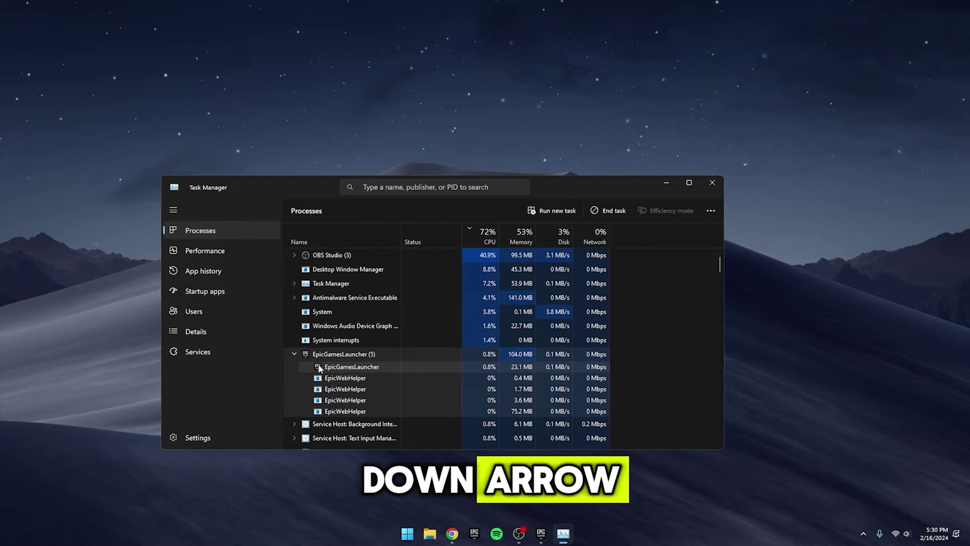
pyautogui.rightClick(333, 369)
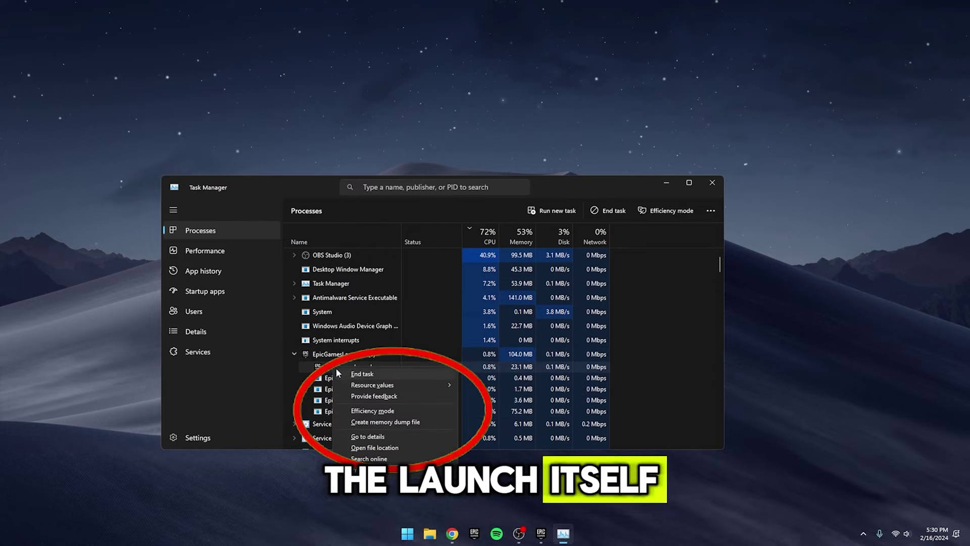
pyautogui.click(372, 436)
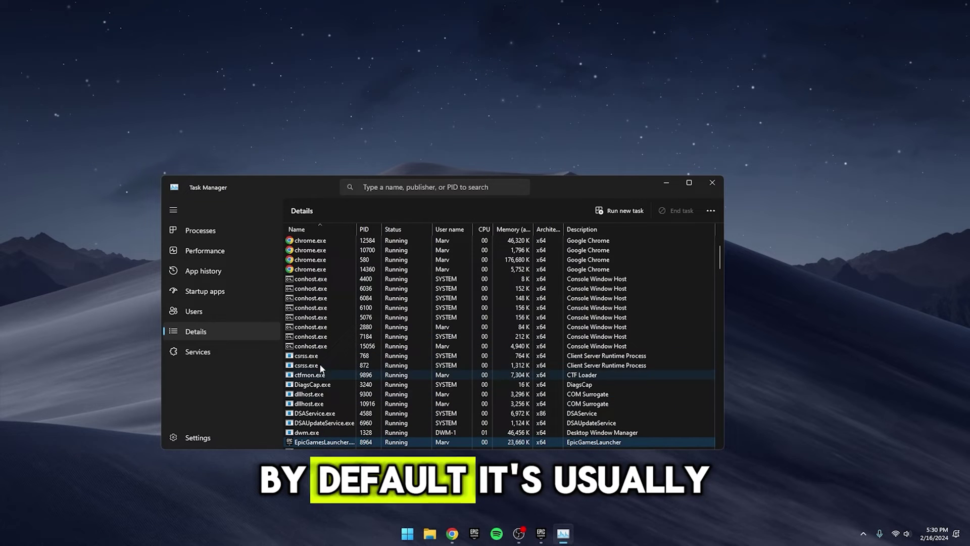
# Set the priority of the EpicGamesLauncher process to High and close Task Manager.
pyautogui.rightClick(337, 440)
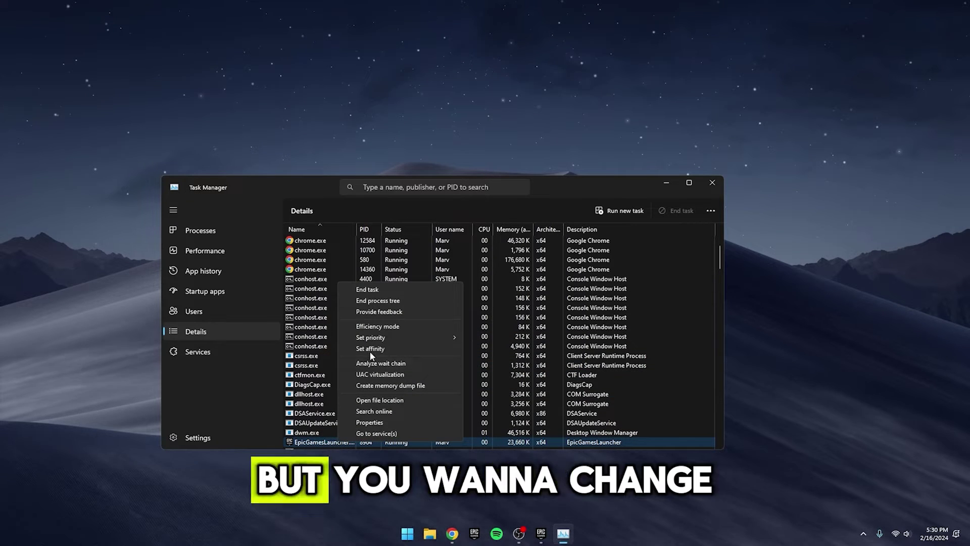
pyautogui.moveTo(402, 338)
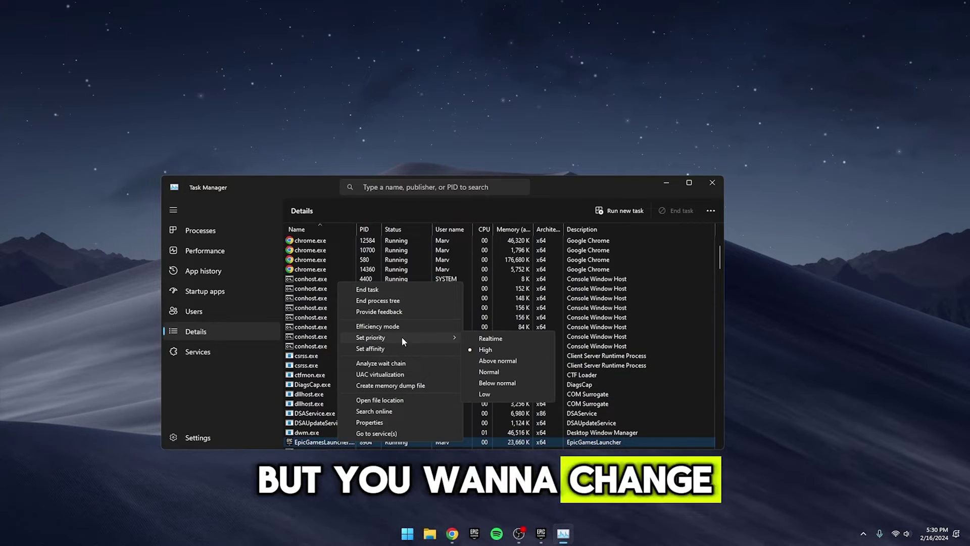
pyautogui.click(495, 349)
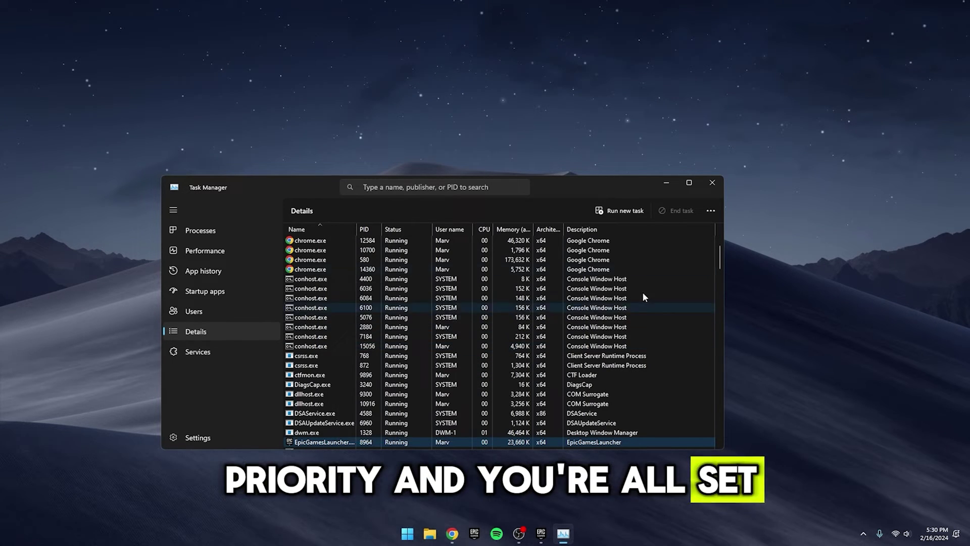
pyautogui.click(712, 182)
# Open Windows Settings and go to the Ethernet page of the Network & internet settings.
pyautogui.press('super')
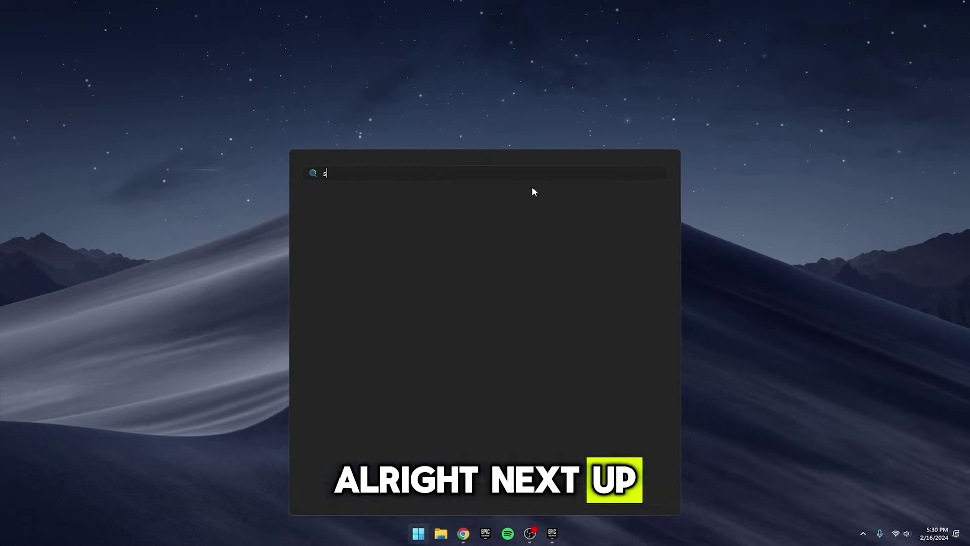
pyautogui.write('s')
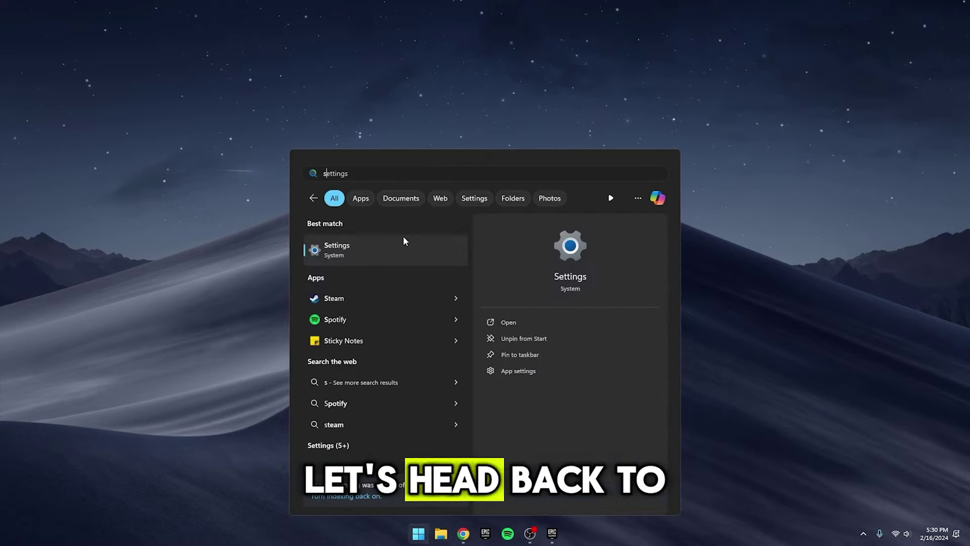
pyautogui.click(494, 322)
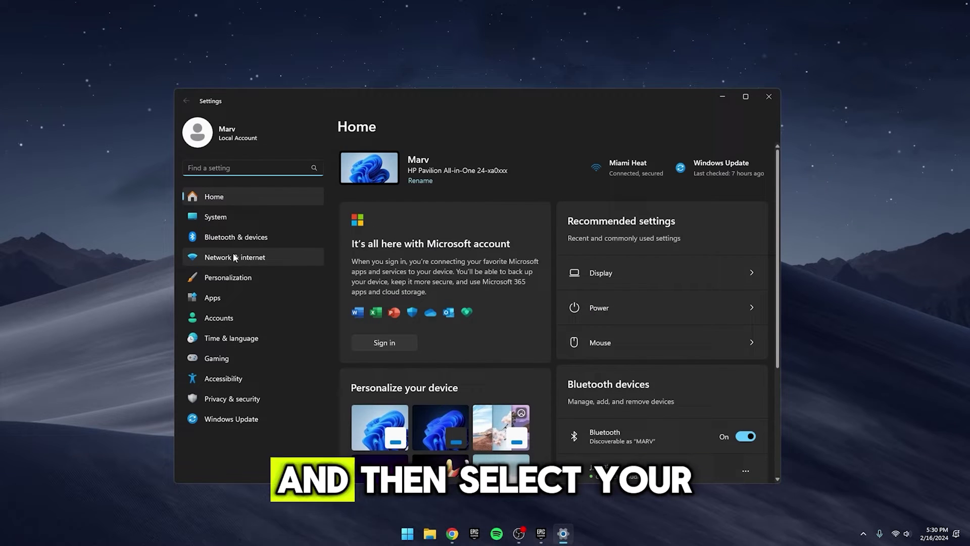
pyautogui.click(234, 256)
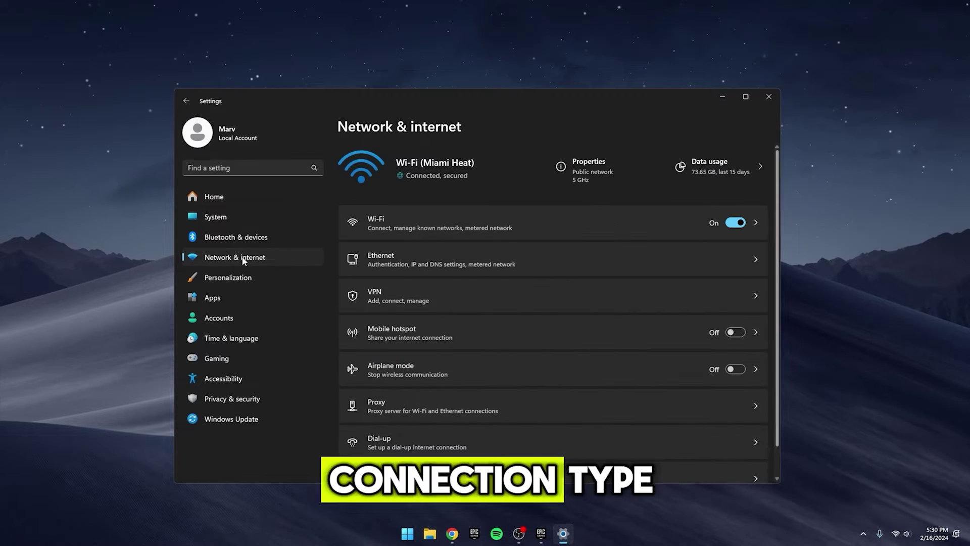
pyautogui.click(423, 246)
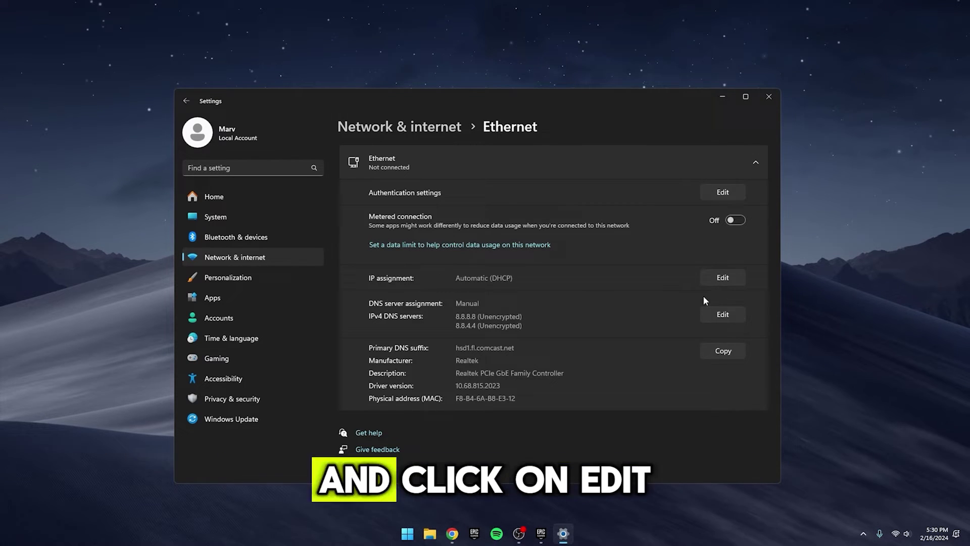
# Edit the Ethernet DNS server assignment, choose Manual, save the DNS settings and close Settings.
pyautogui.click(717, 314)
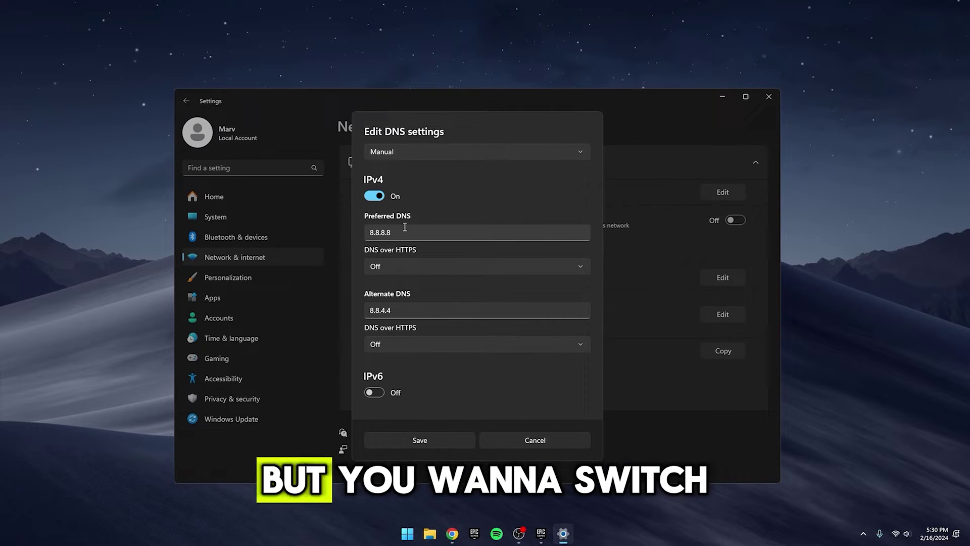
pyautogui.click(393, 155)
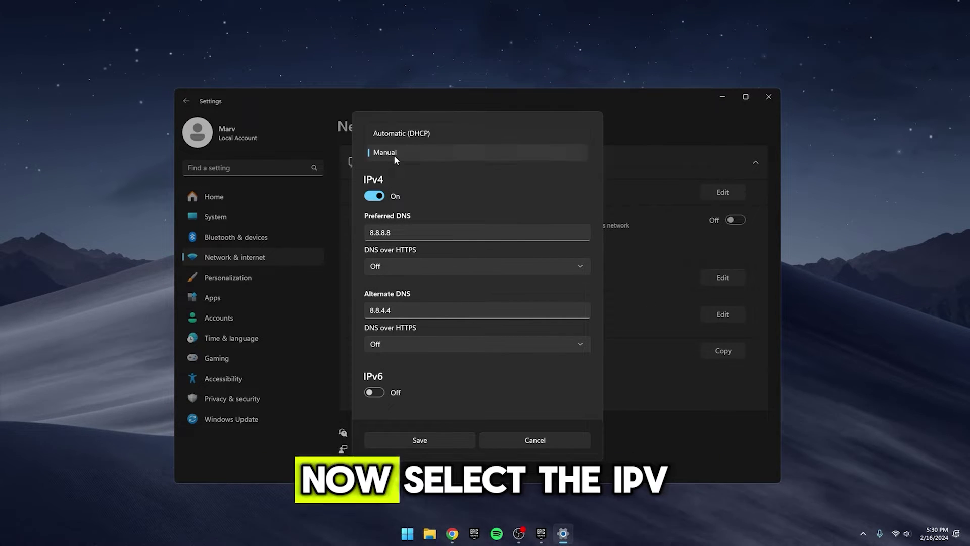
pyautogui.click(393, 154)
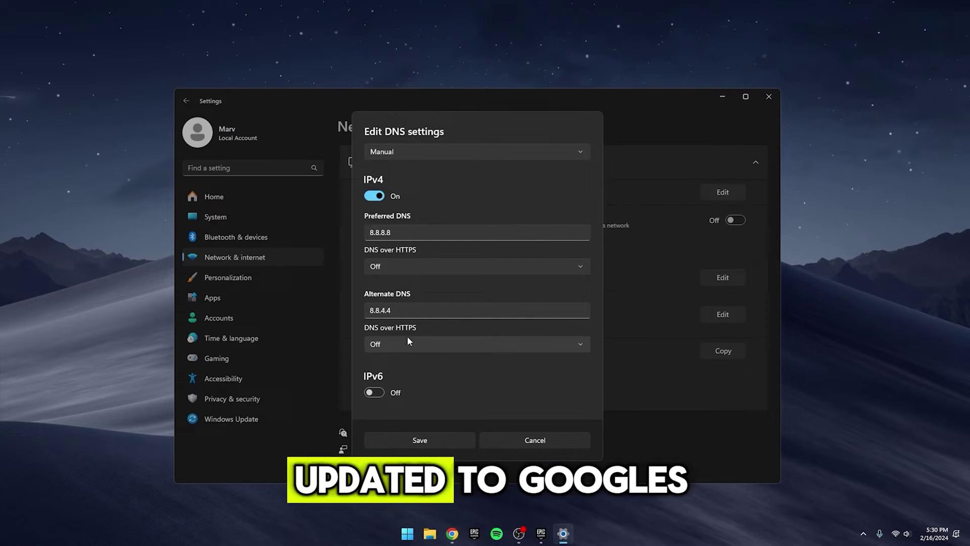
pyautogui.click(429, 441)
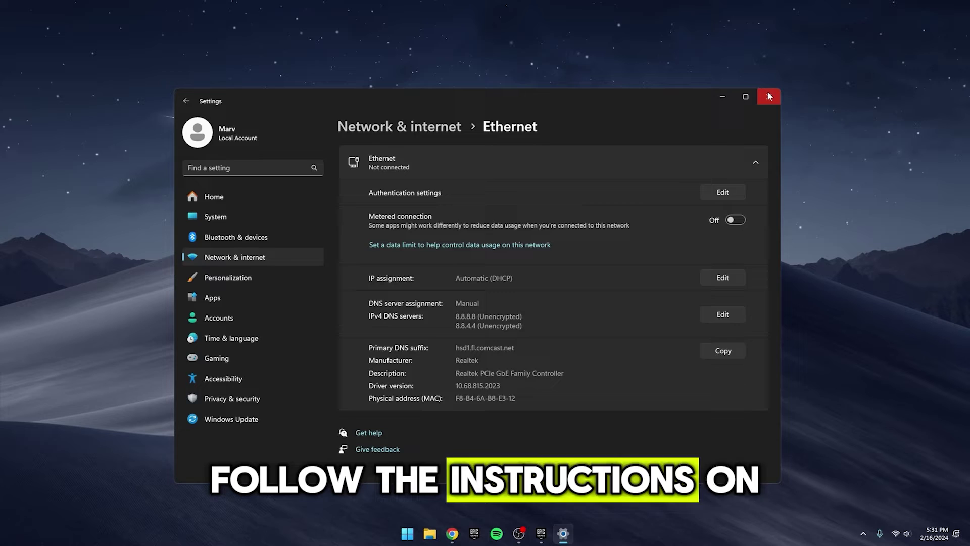
pyautogui.click(768, 96)
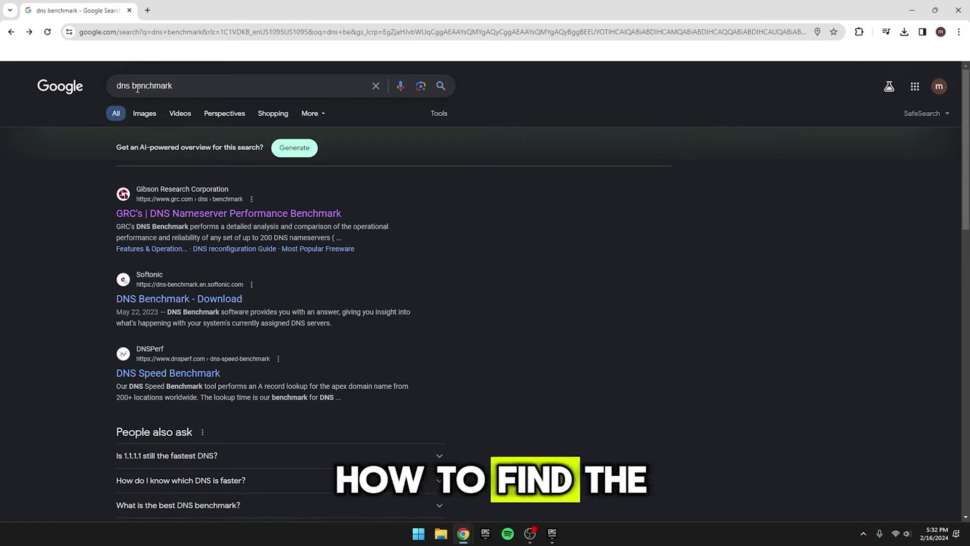
# Open the GRC DNS Nameserver Performance Benchmark page from the search results and look through it.
pyautogui.click(144, 219)
pyautogui.scroll(-1, 511, 410)
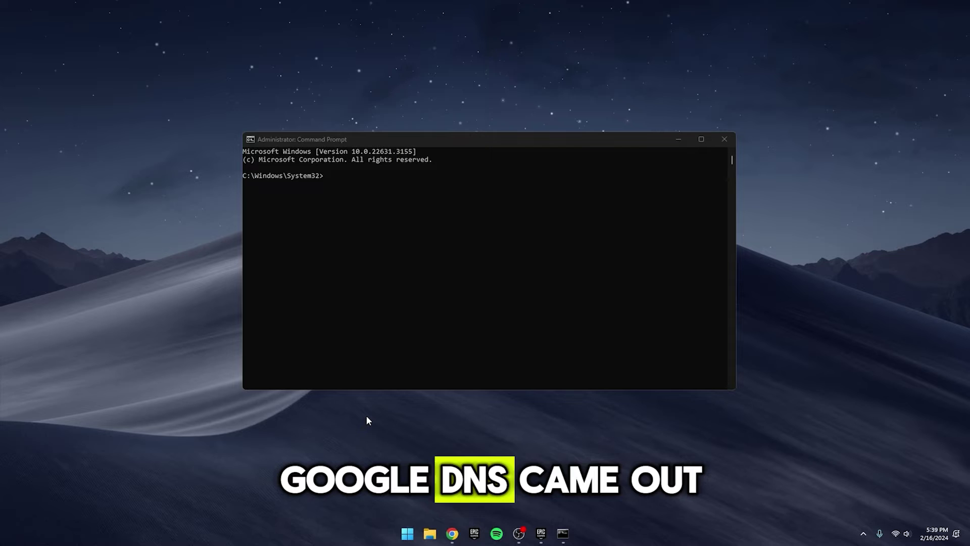
# Test the Google DNS server's response by running ping 8.8.8.8 in the command prompt.
pyautogui.click(324, 175)
pyautogui.click(323, 175)
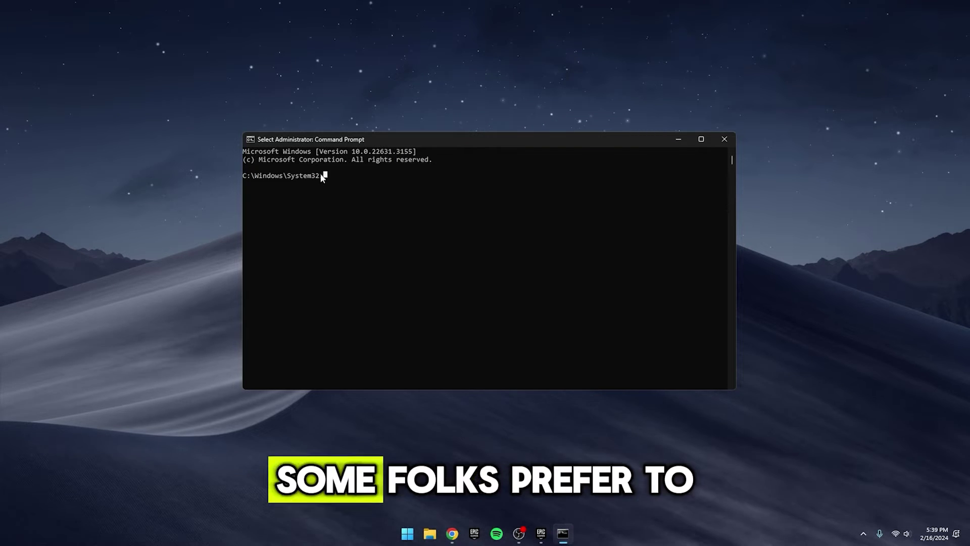
pyautogui.write('ping 8')
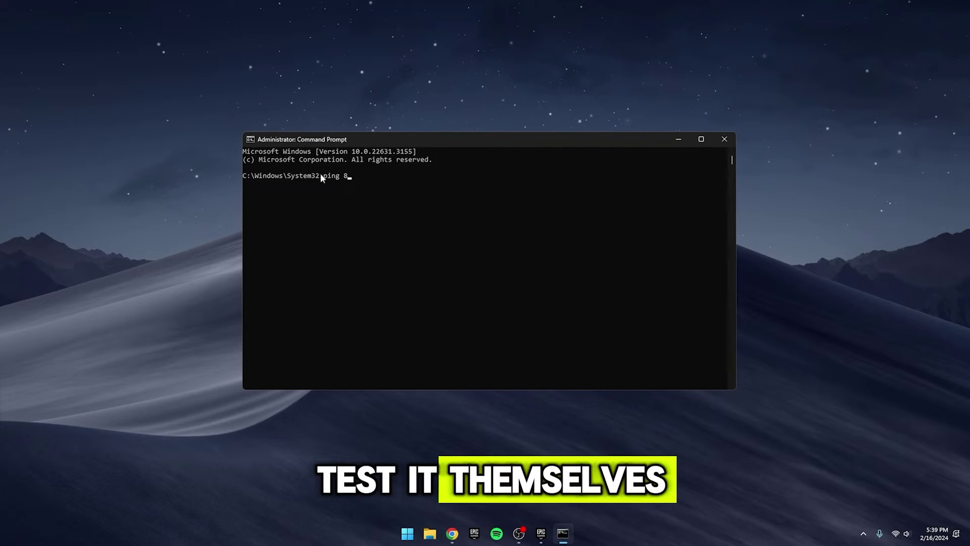
pyautogui.write('.8.8.8')
pyautogui.press('Return')
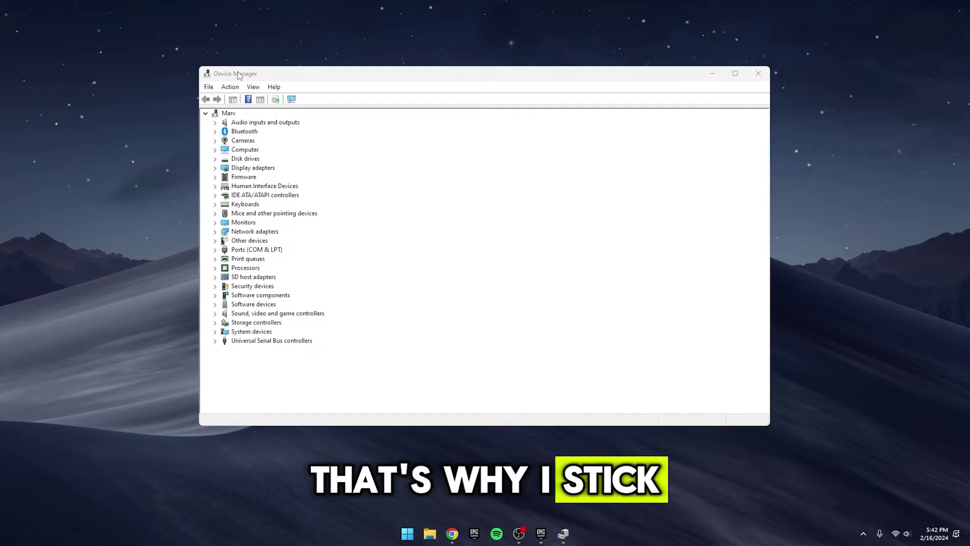
# Identify the Realtek PCIe GbE Family Controller among the network adapters and look at Realtek's Ethernet driver software page in Chrome.
pyautogui.click(214, 231)
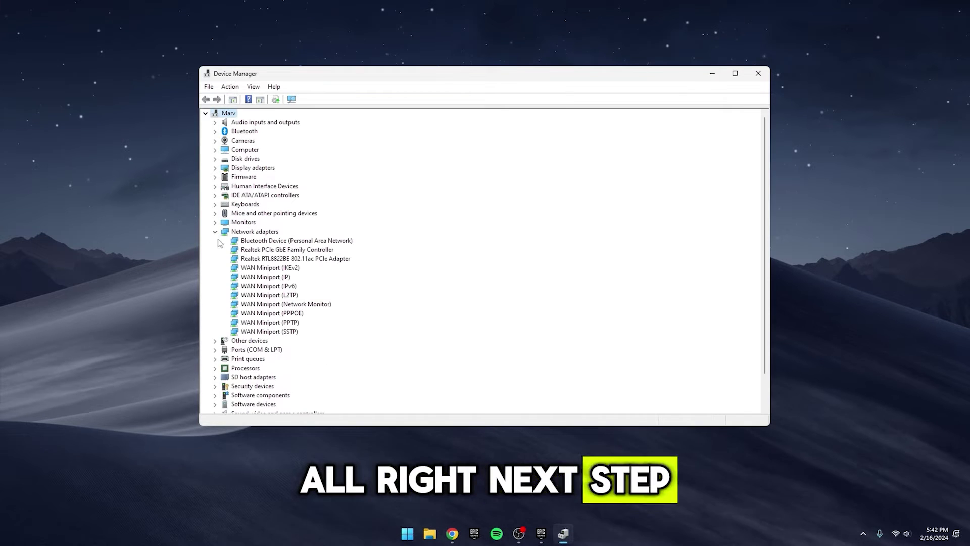
pyautogui.click(251, 250)
pyautogui.rightClick(251, 254)
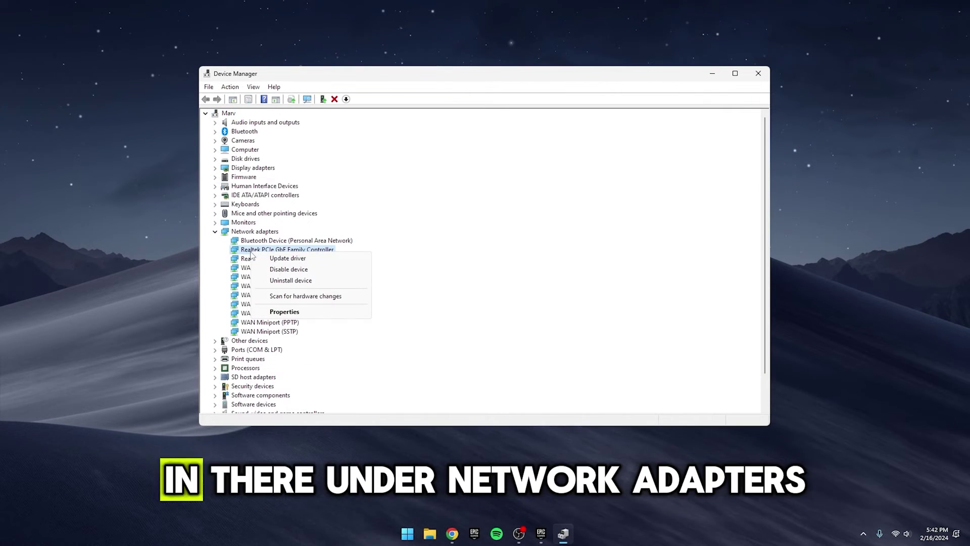
pyautogui.press('Escape')
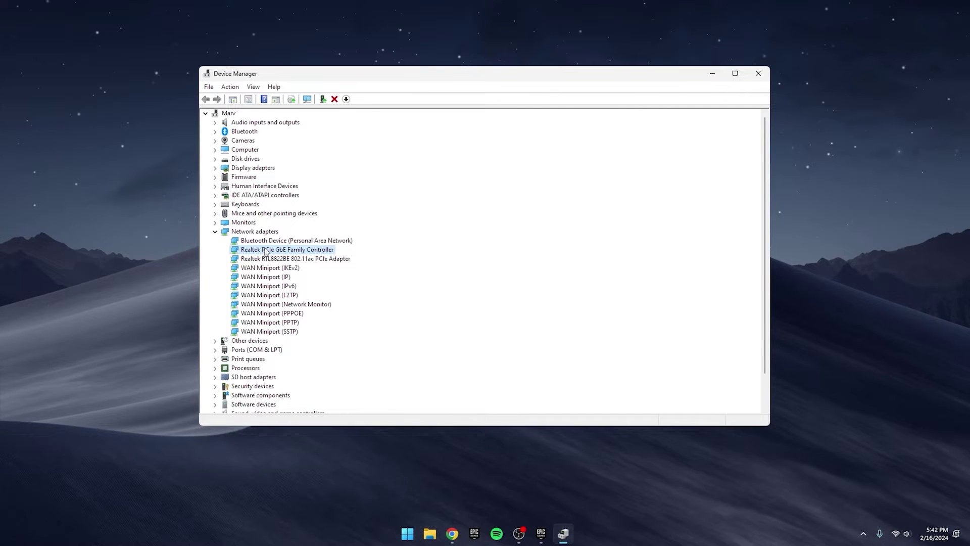
pyautogui.click(712, 76)
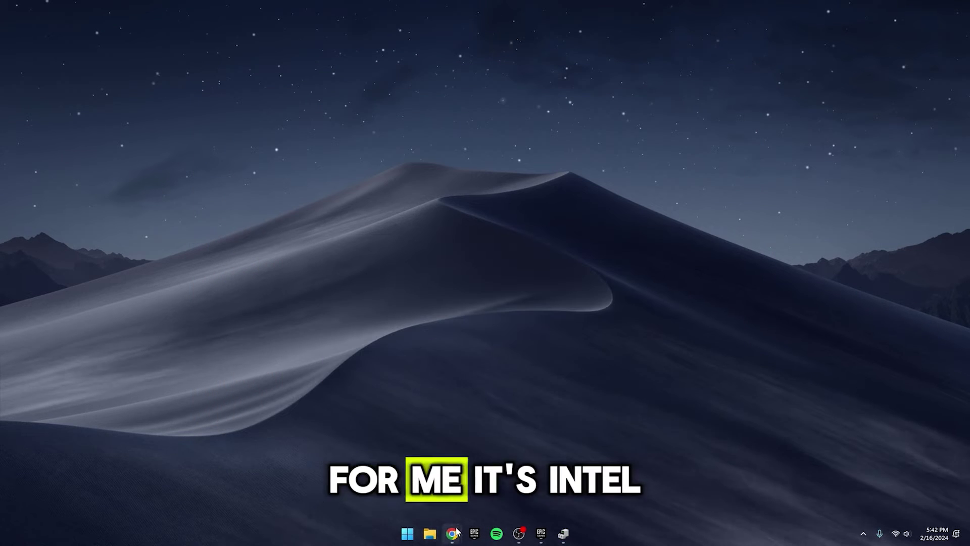
pyautogui.click(469, 498)
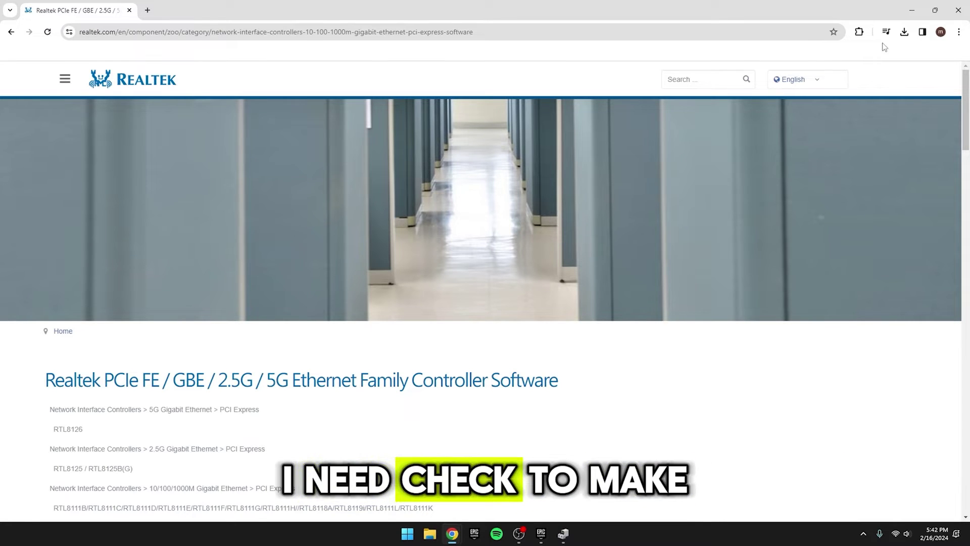
pyautogui.click(966, 4)
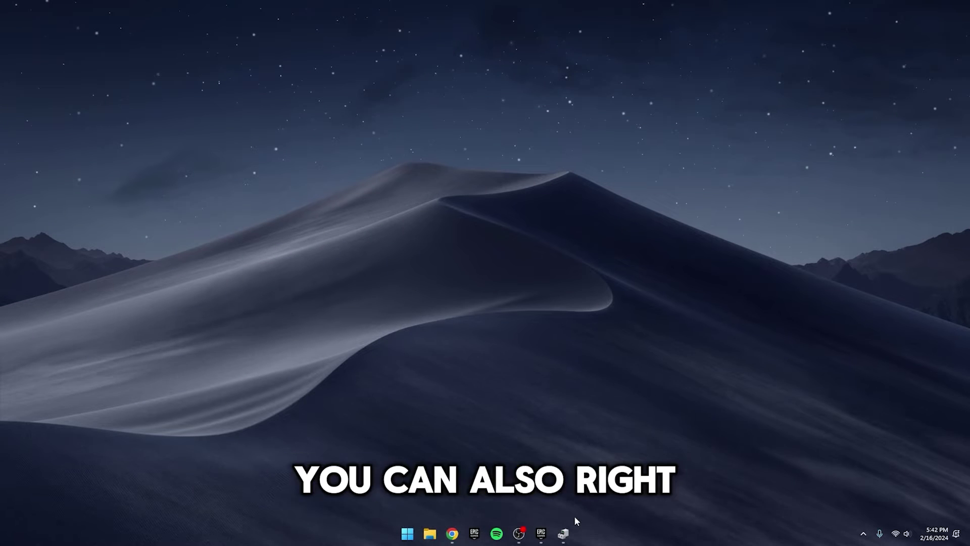
# Run an automatic driver update search for the Realtek PCIe GbE Family Controller in Device Manager, and close Device Manager.
pyautogui.click(563, 533)
pyautogui.rightClick(320, 252)
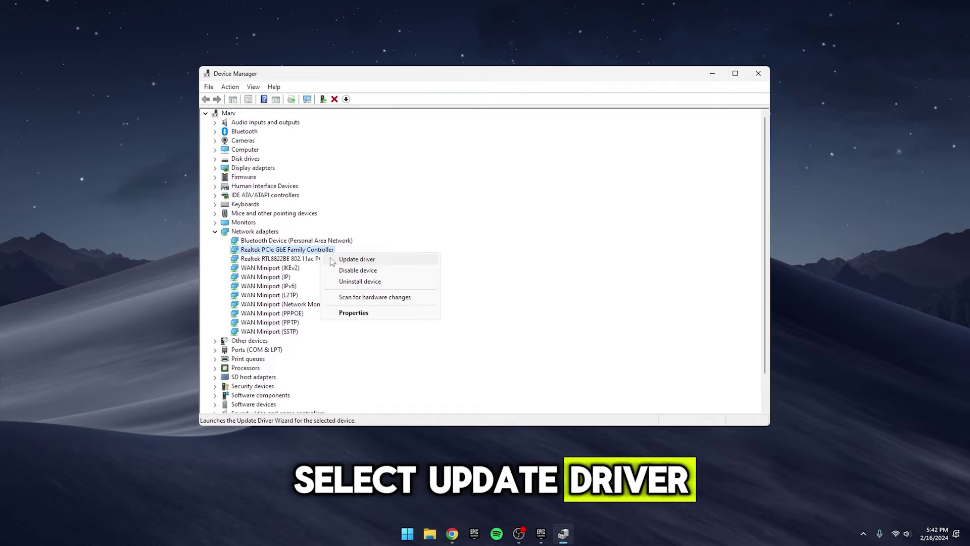
pyautogui.click(334, 260)
pyautogui.click(399, 221)
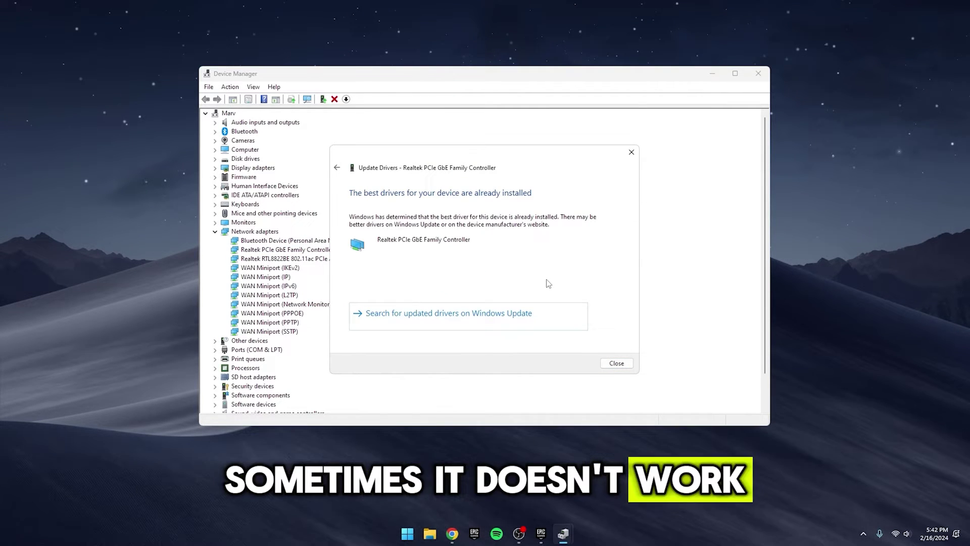
pyautogui.click(614, 363)
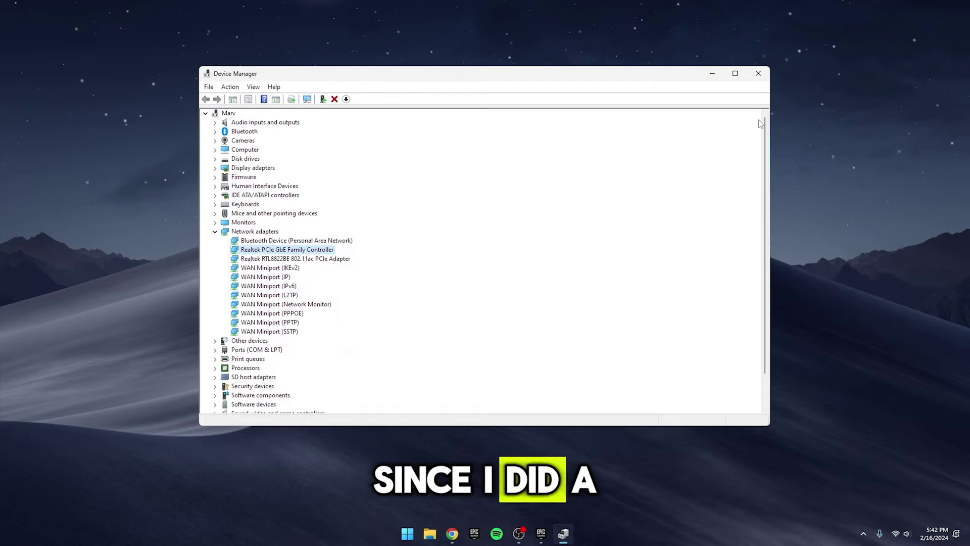
pyautogui.click(761, 76)
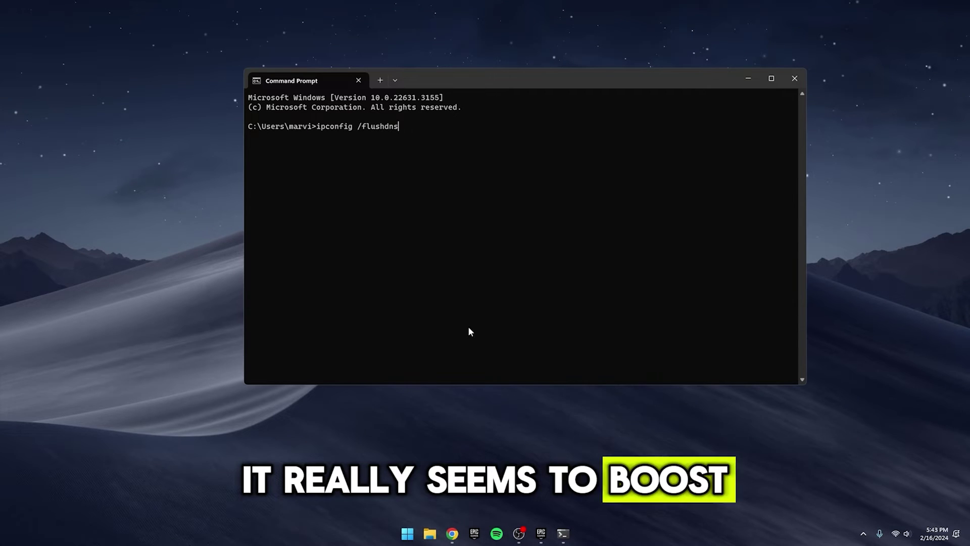
# Flush the DNS cache by running ipconfig /flushdns in the command prompt, and close it.
pyautogui.moveTo(450, 89); pyautogui.dragTo(423, 80)
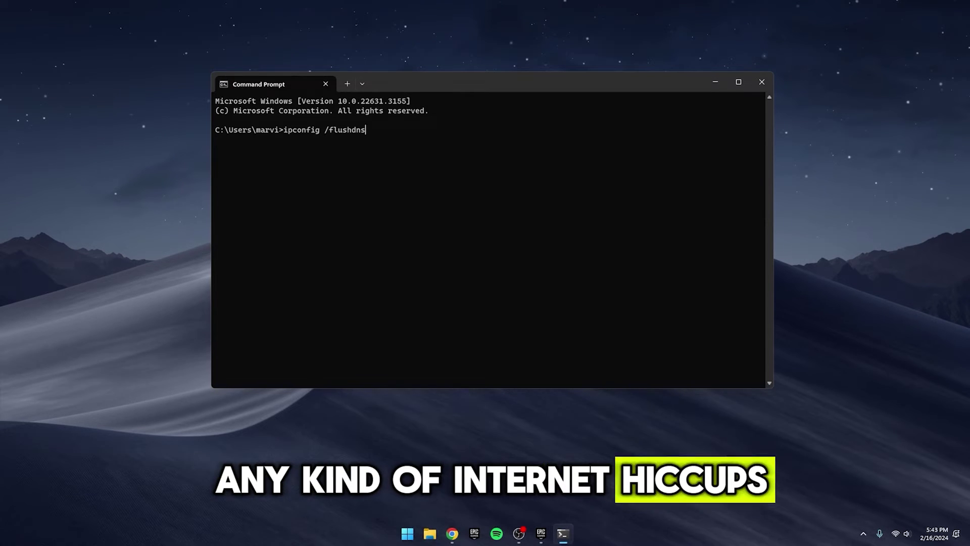
pyautogui.press('Return')
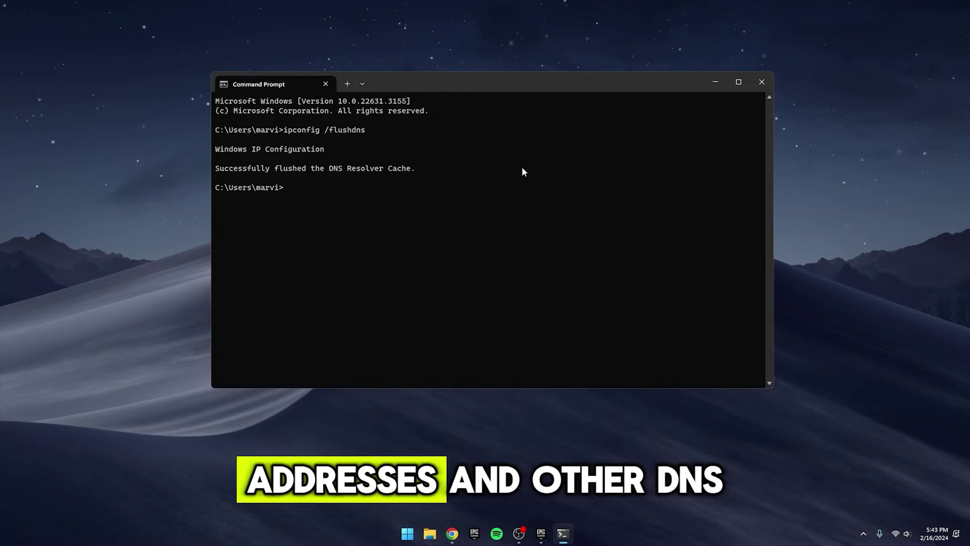
pyautogui.click(763, 83)
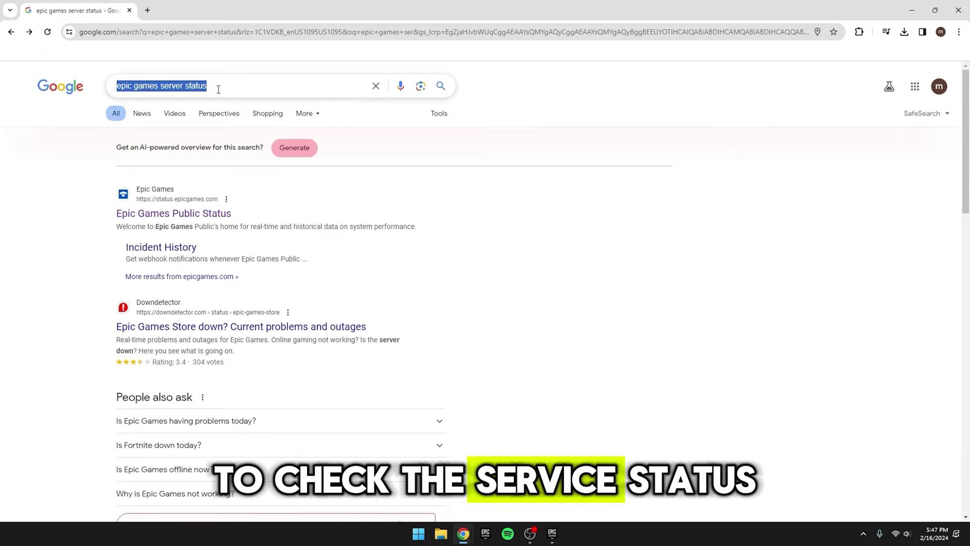
# Search Google for "epic games server status" and open the Epic Games Public Status page.
pyautogui.click(219, 87)
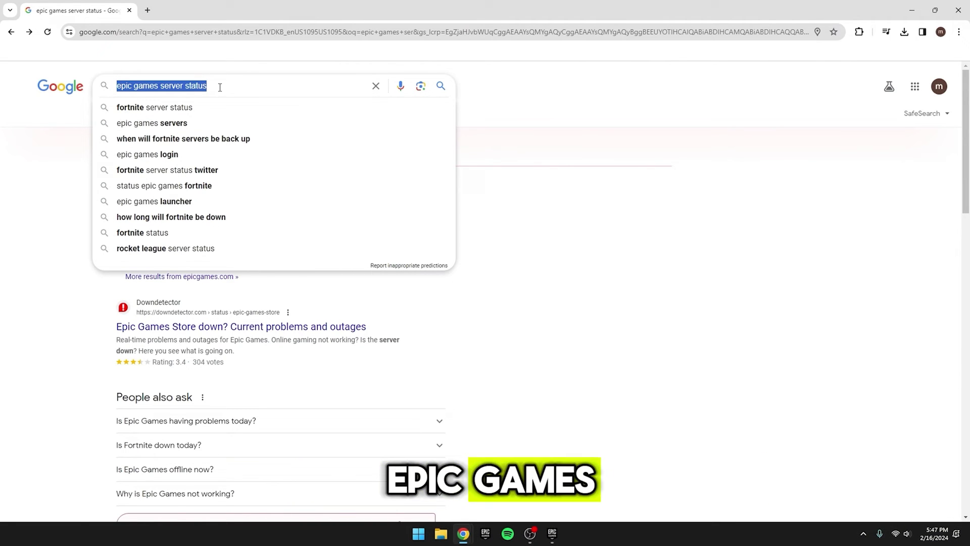
pyautogui.press('Return')
pyautogui.click(181, 214)
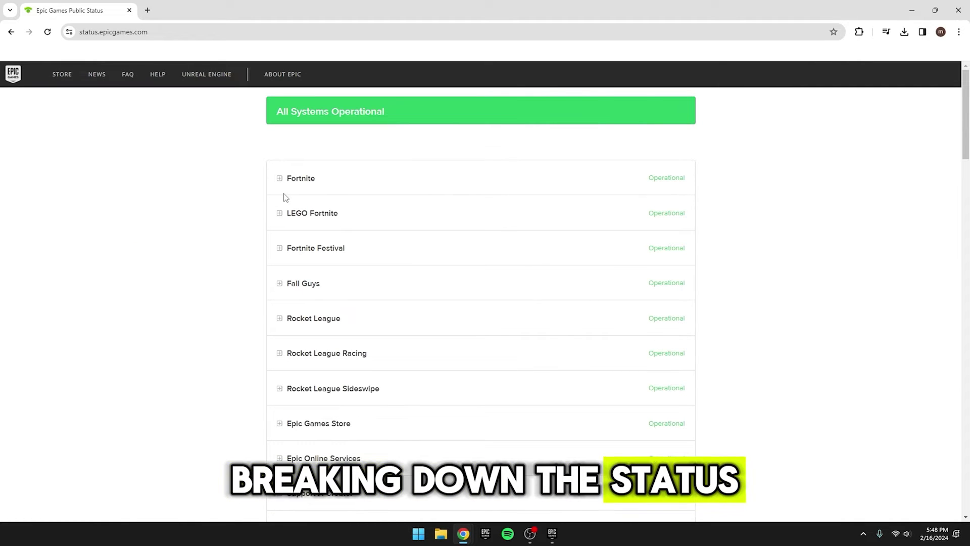
# Expand the Fortnite entry to examine the status of its individual services, and collapse it again.
pyautogui.click(280, 179)
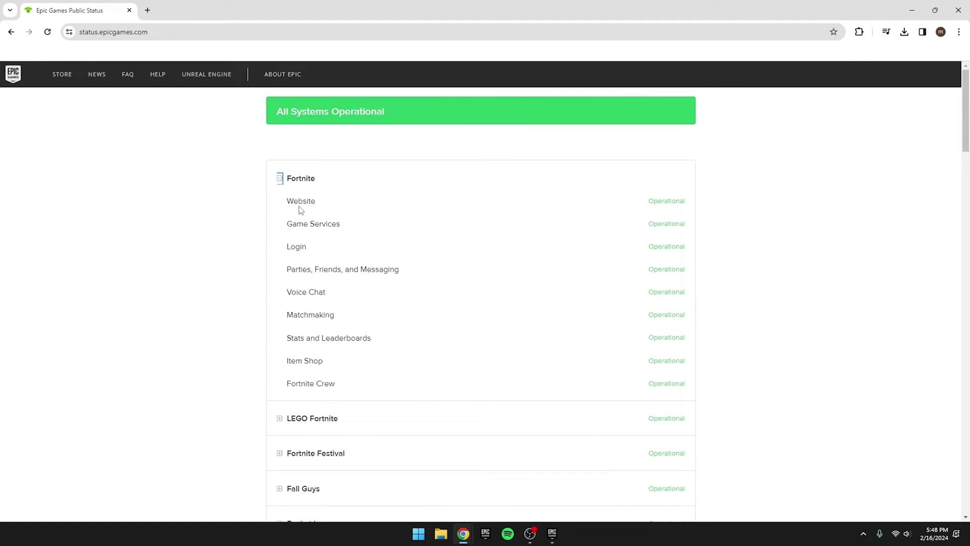
pyautogui.click(279, 180)
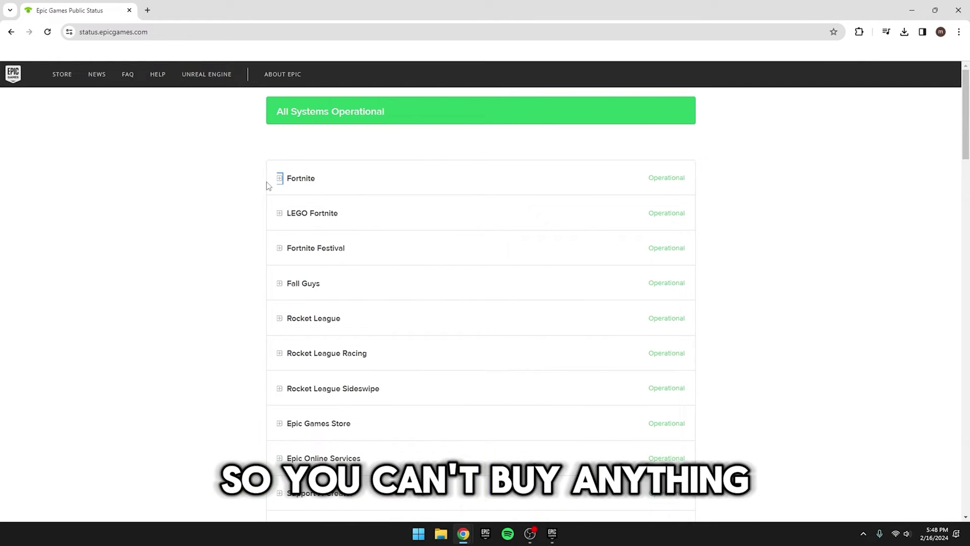
pyautogui.click(279, 181)
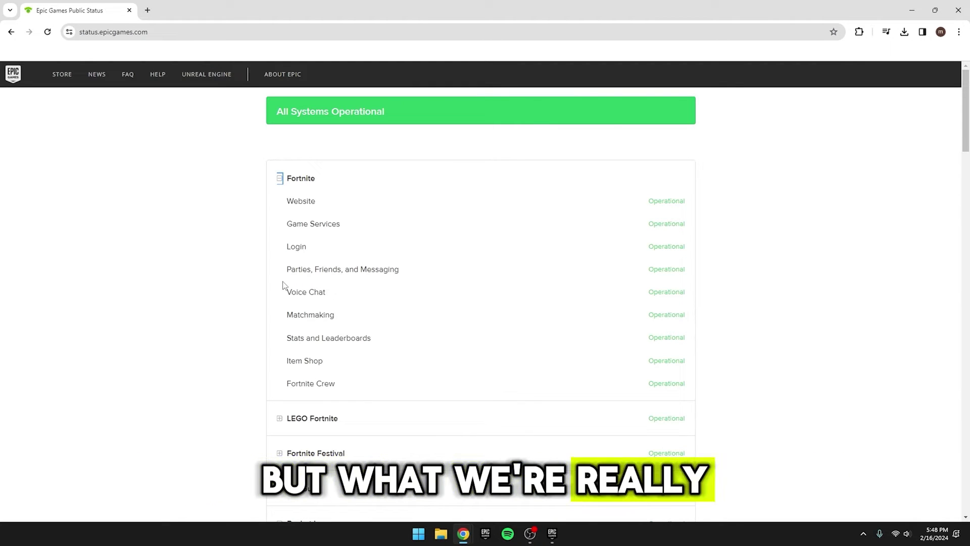
pyautogui.click(280, 178)
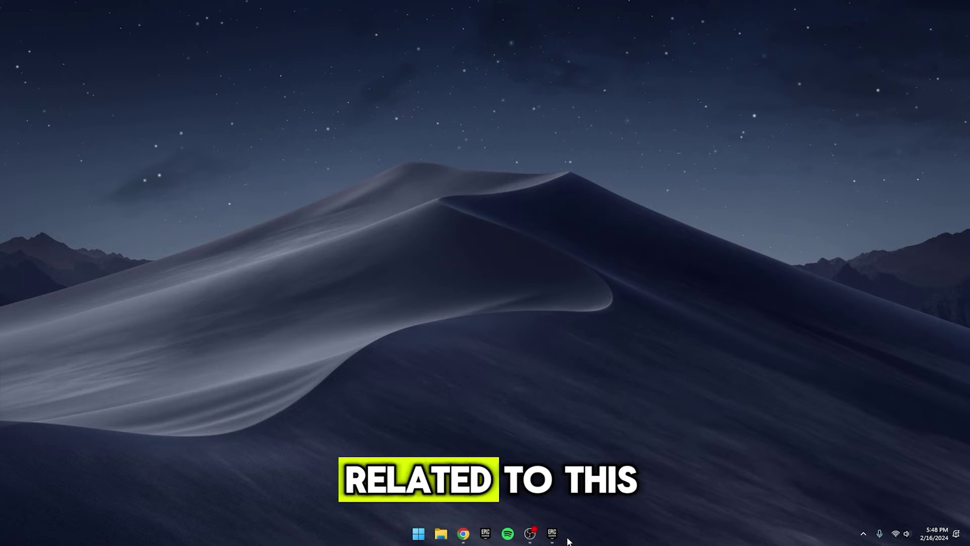
# Open the Epic Games Launcher settings and check the Throttle Downloads option and the other preferences.
pyautogui.click(553, 532)
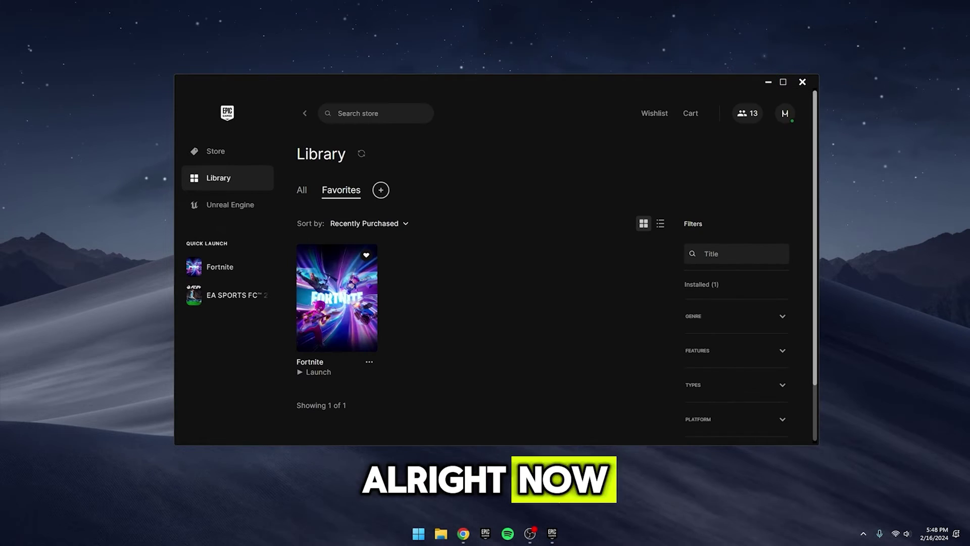
pyautogui.click(787, 121)
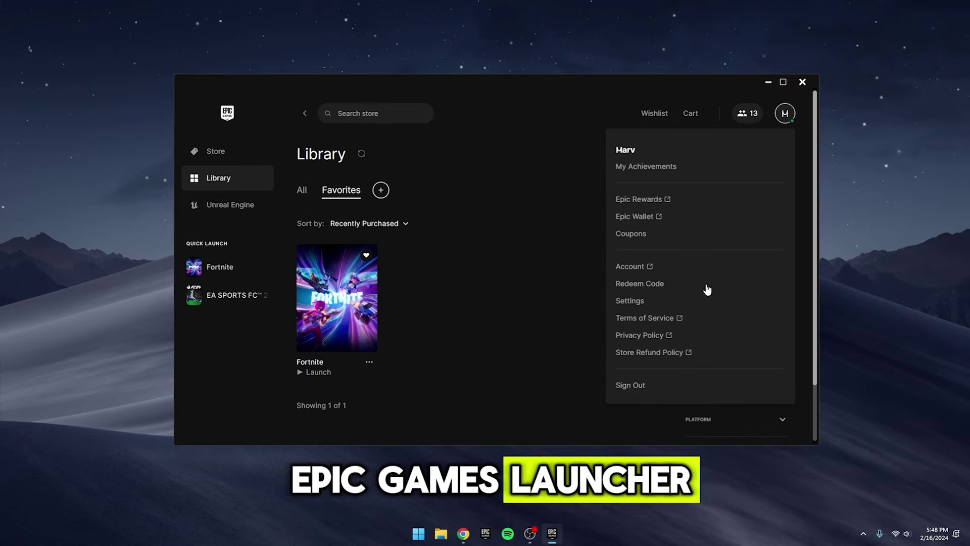
pyautogui.click(640, 303)
pyautogui.scroll(-3, 374, 300)
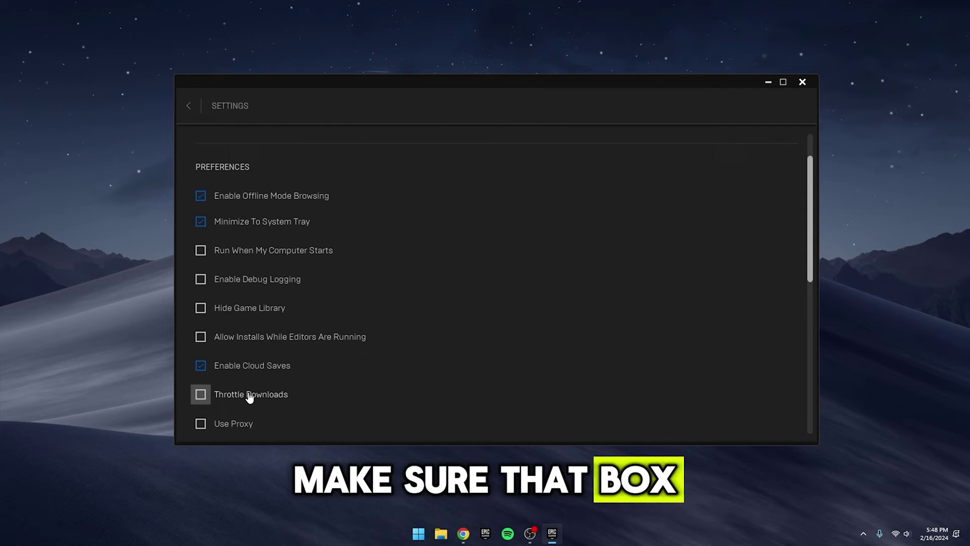
pyautogui.scroll(-4, 255, 386)
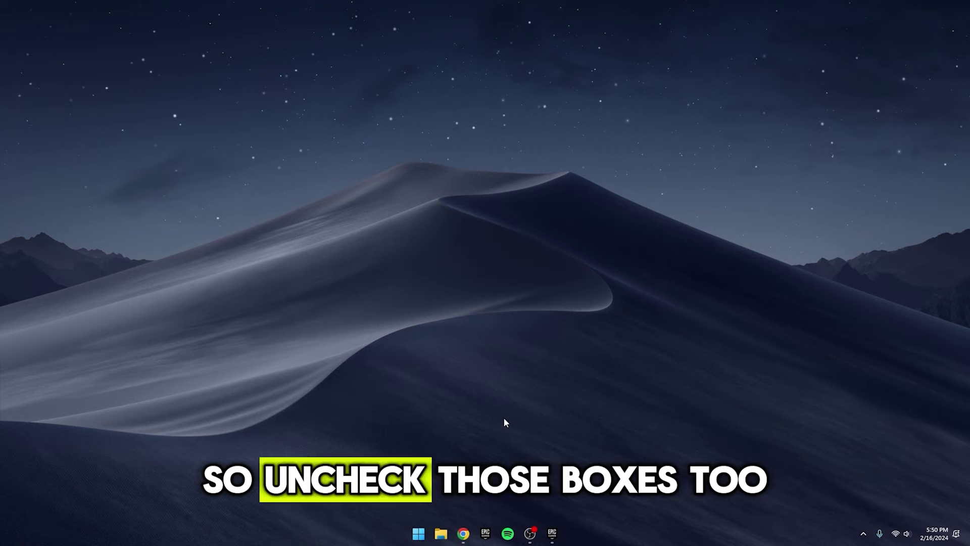
# Open the %localappdata% folder from the Run dialog and go to EpicGamesLauncher, Saved, webcache_4430.
pyautogui.press('super+r')
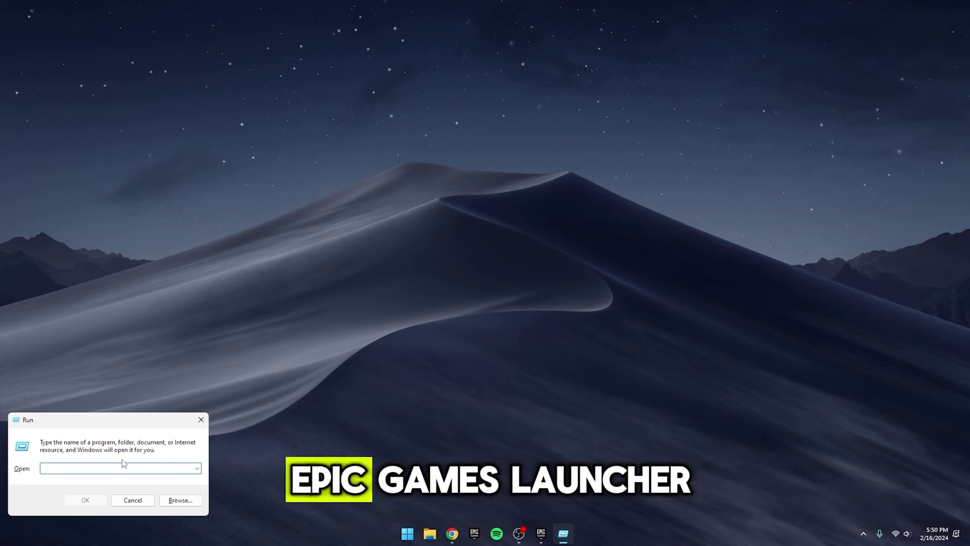
pyautogui.write('%localappdata%')
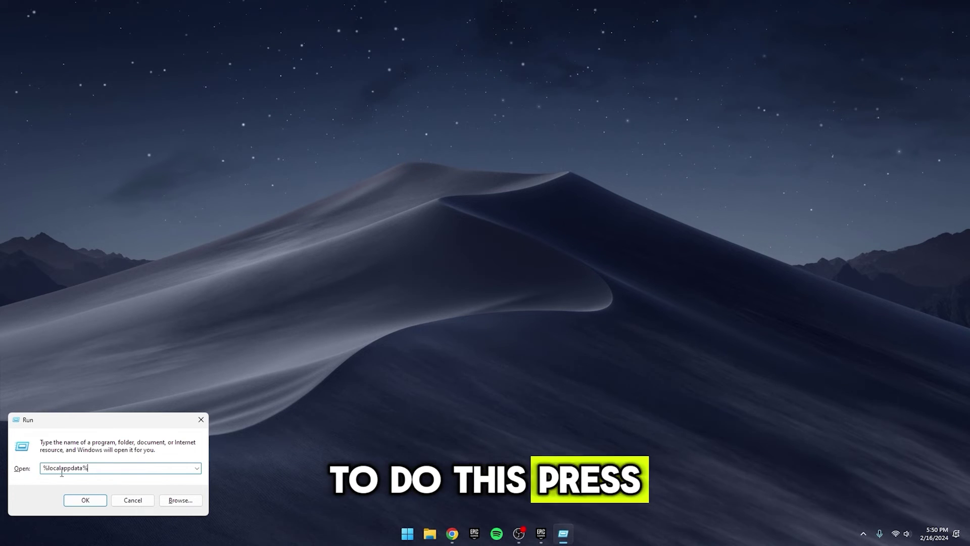
pyautogui.click(85, 500)
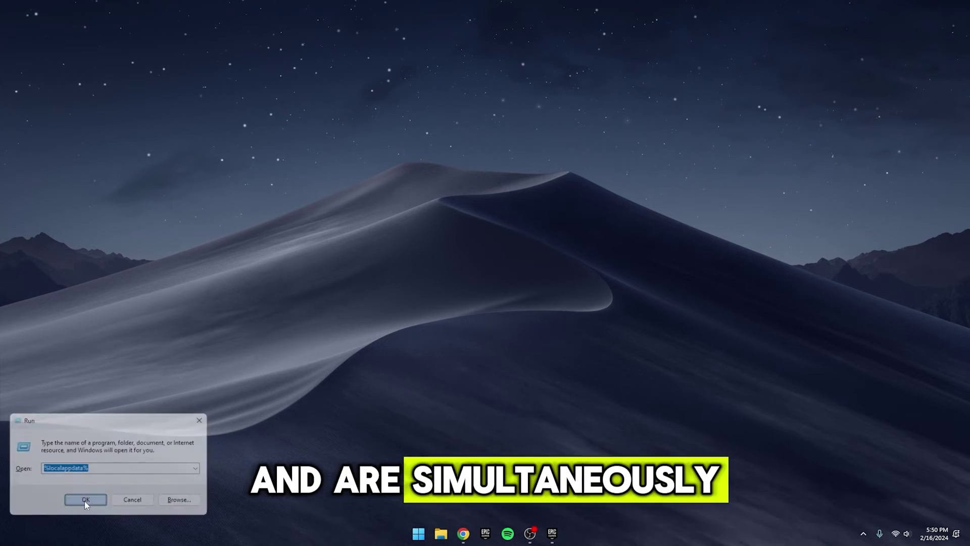
pyautogui.press('e')
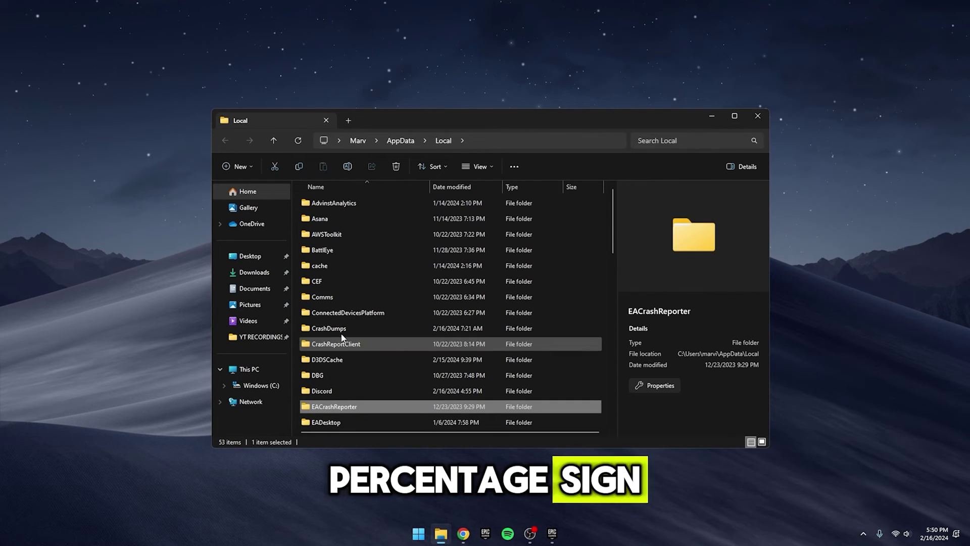
pyautogui.scroll(-2, 338, 391)
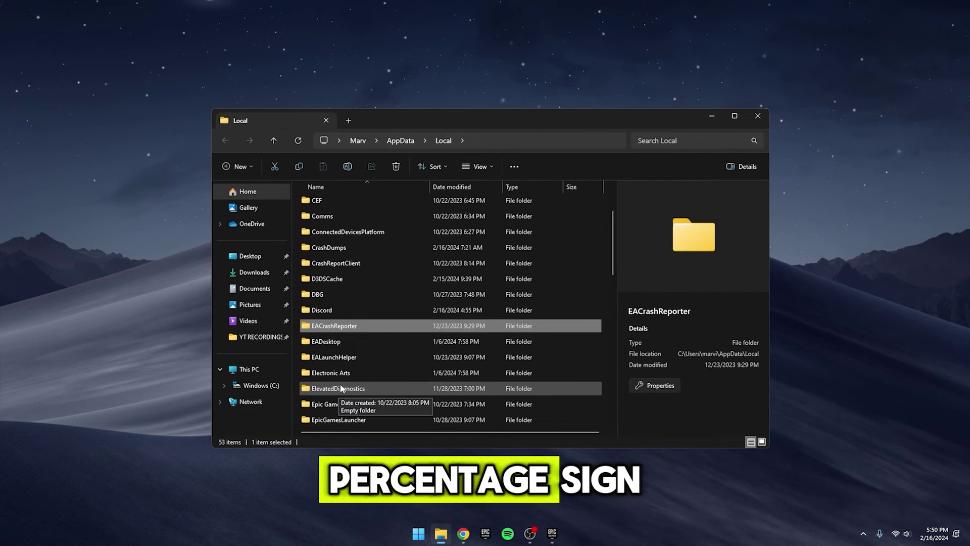
pyautogui.doubleClick(335, 421)
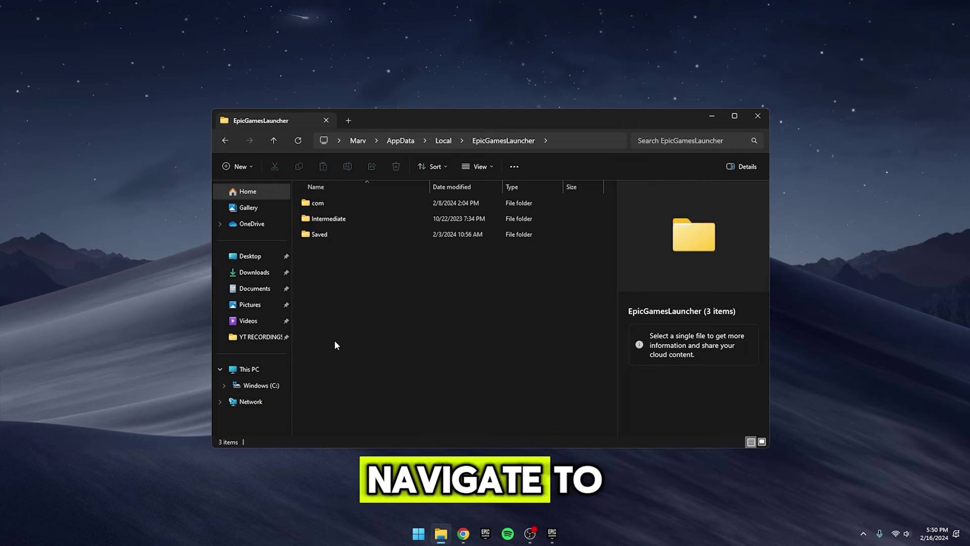
pyautogui.doubleClick(345, 235)
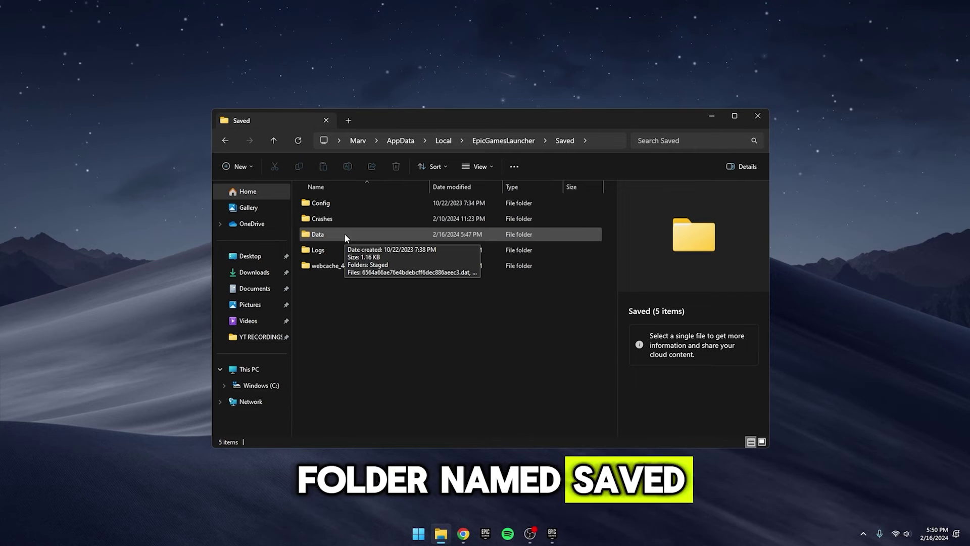
pyautogui.doubleClick(337, 266)
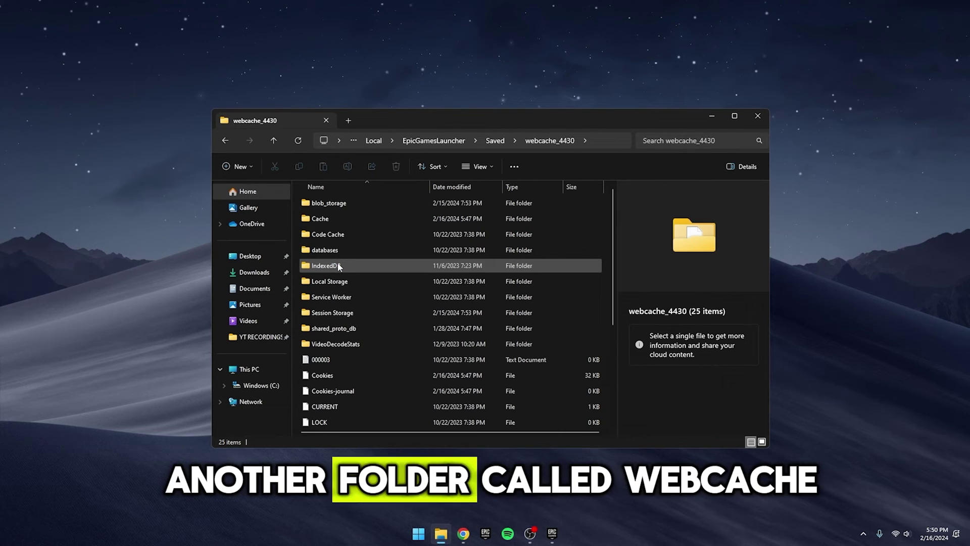
# Look through the webcache_4430 folder and select all of its files and folders.
pyautogui.scroll(-4, 338, 264)
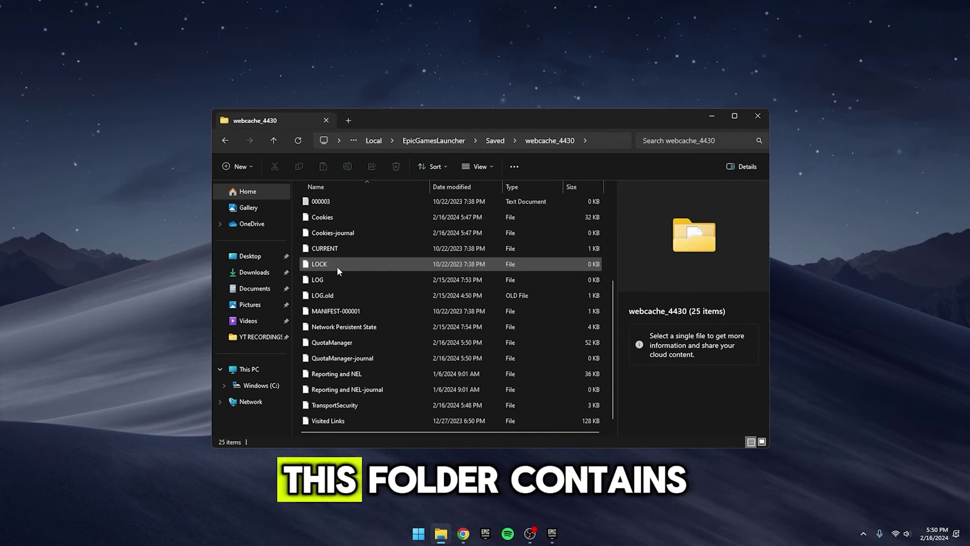
pyautogui.scroll(4, 365, 304)
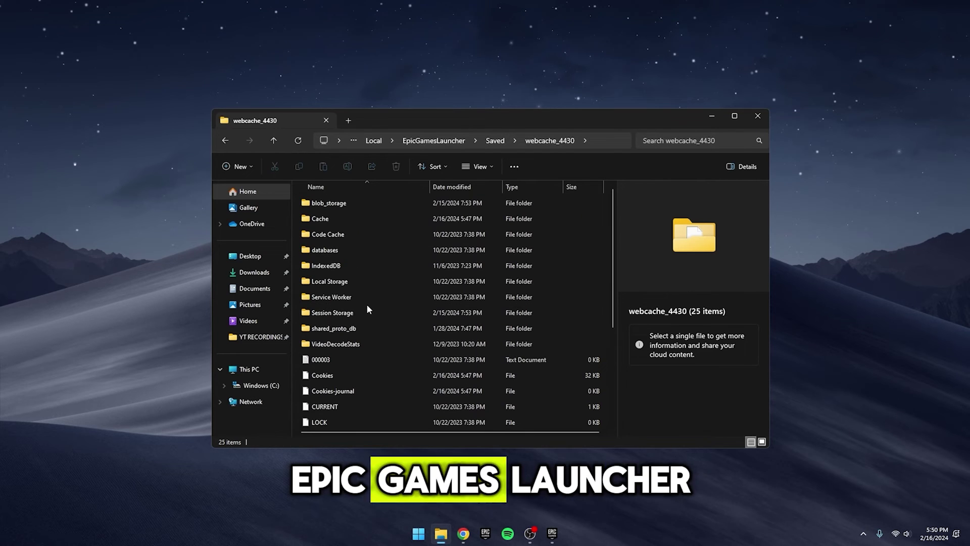
pyautogui.hotkey('ctrl', 'a')
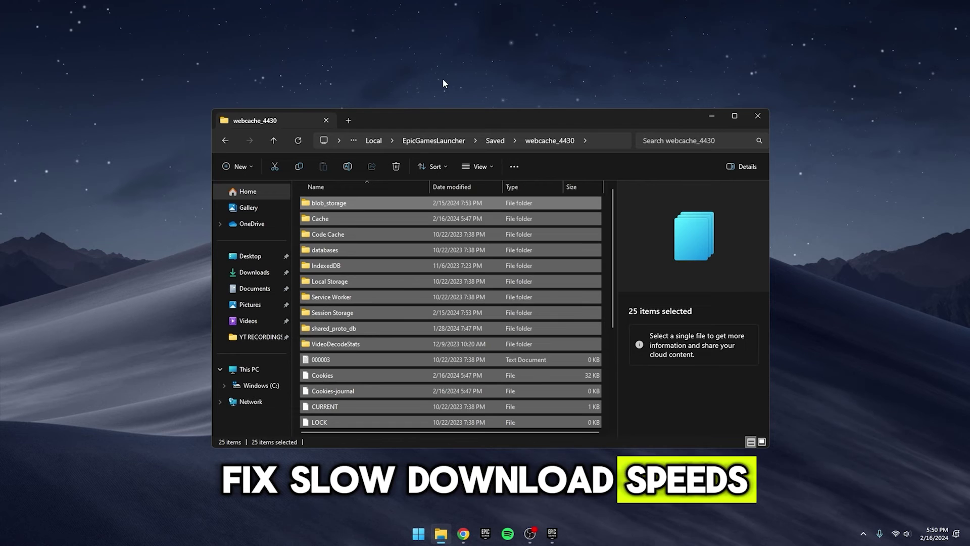
pyautogui.click(423, 95)
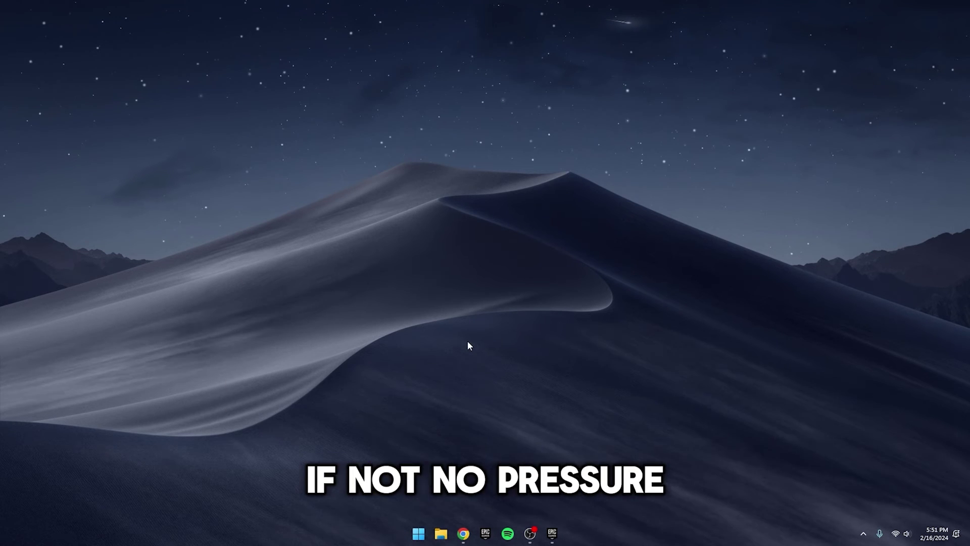
# Open the installed apps list in Windows Settings and search it for "epic".
pyautogui.press('super')
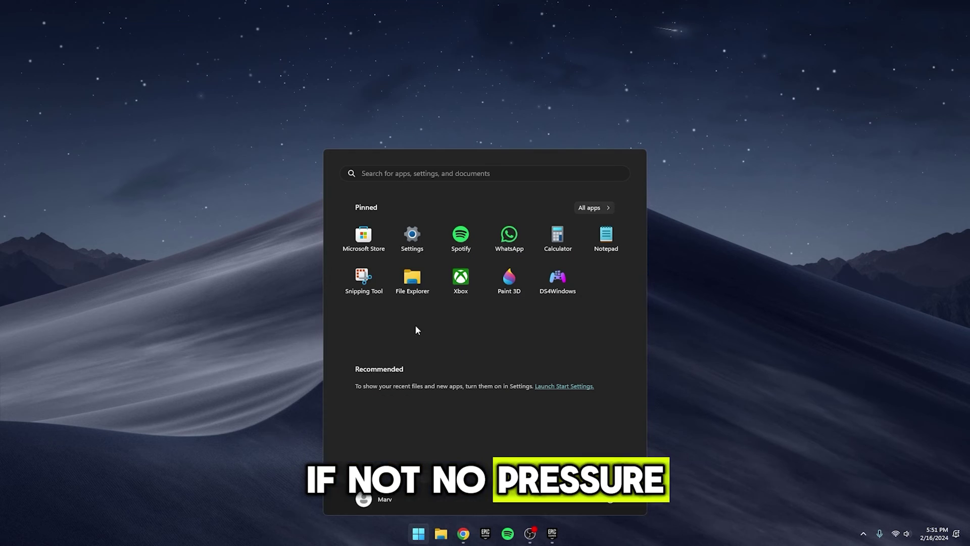
pyautogui.click(411, 238)
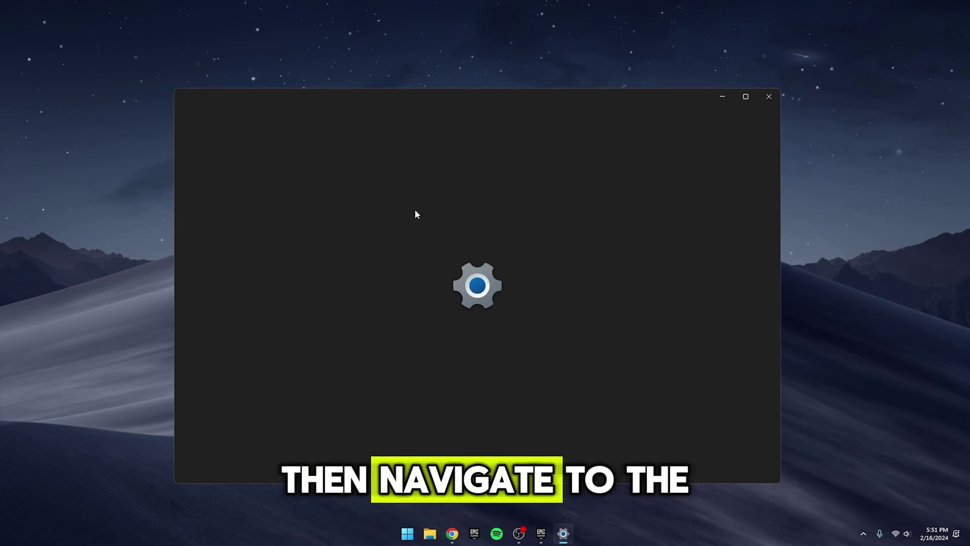
pyautogui.click(229, 297)
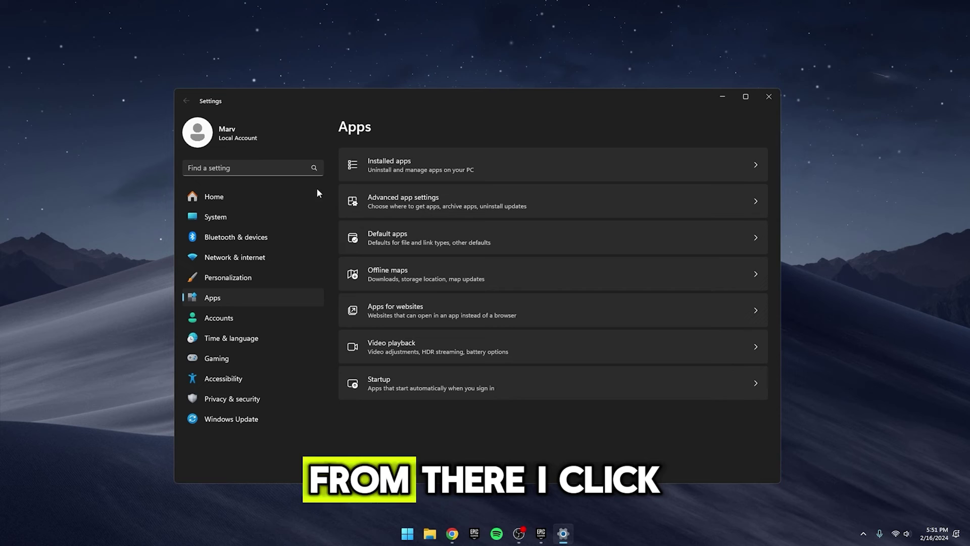
pyautogui.click(372, 165)
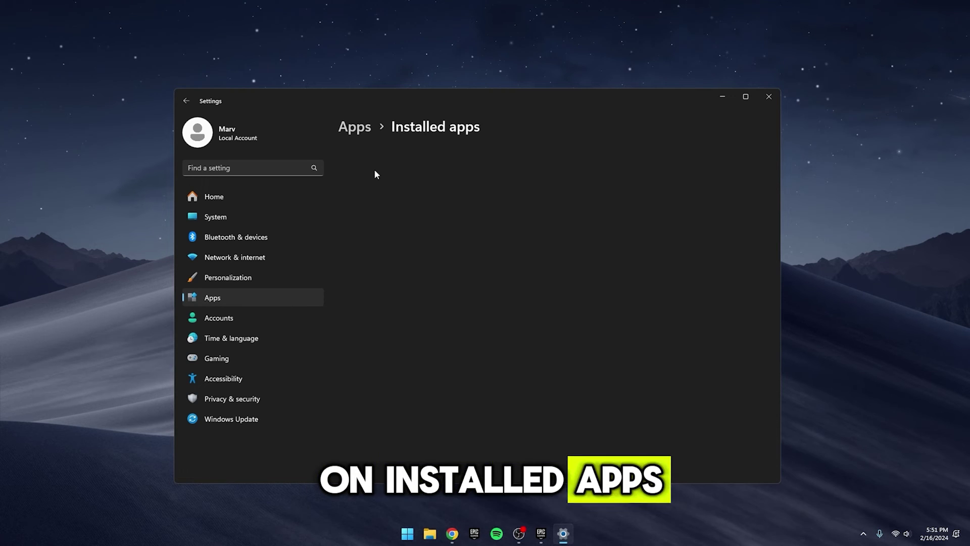
pyautogui.click(393, 151)
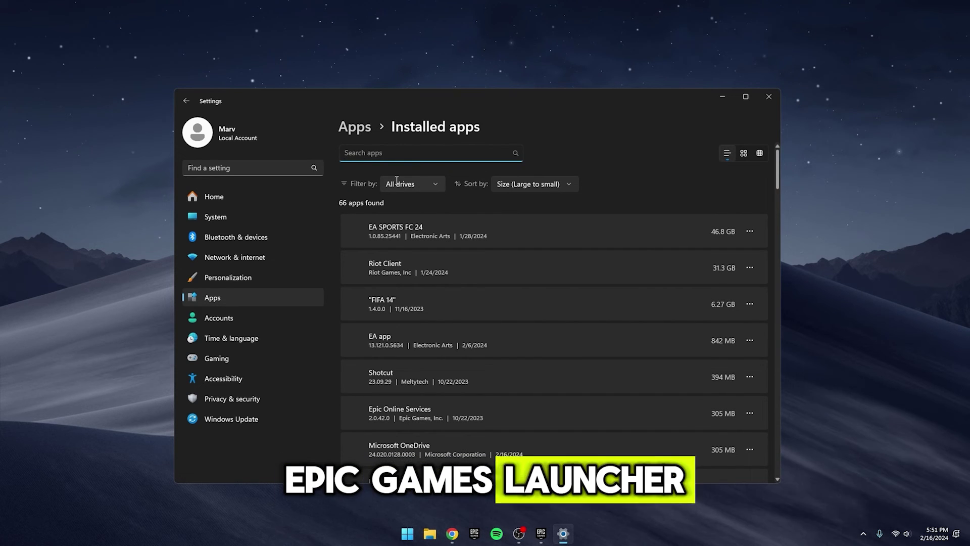
pyautogui.write('epic')
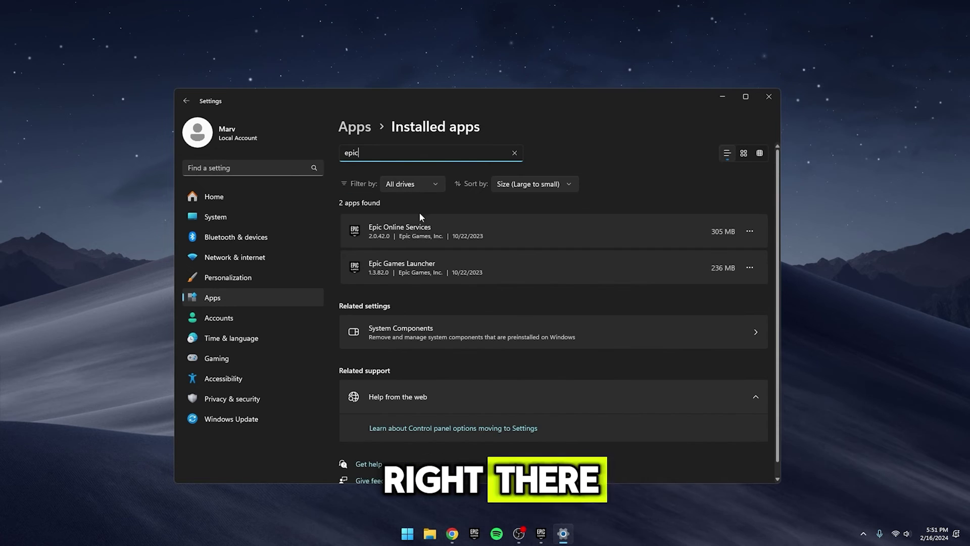
# Check the Uninstall option for Epic Games Launcher, dismiss it without uninstalling, and close Settings.
pyautogui.click(750, 267)
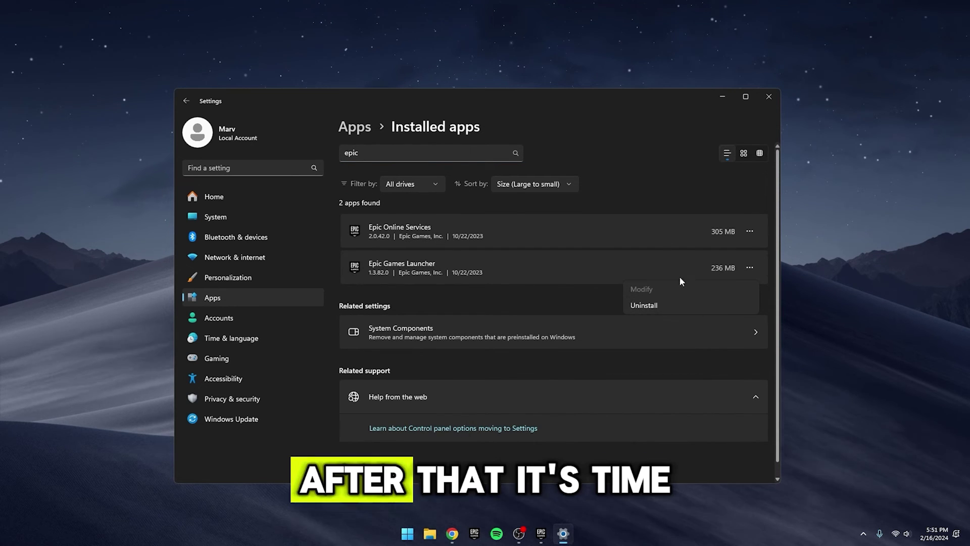
pyautogui.click(623, 107)
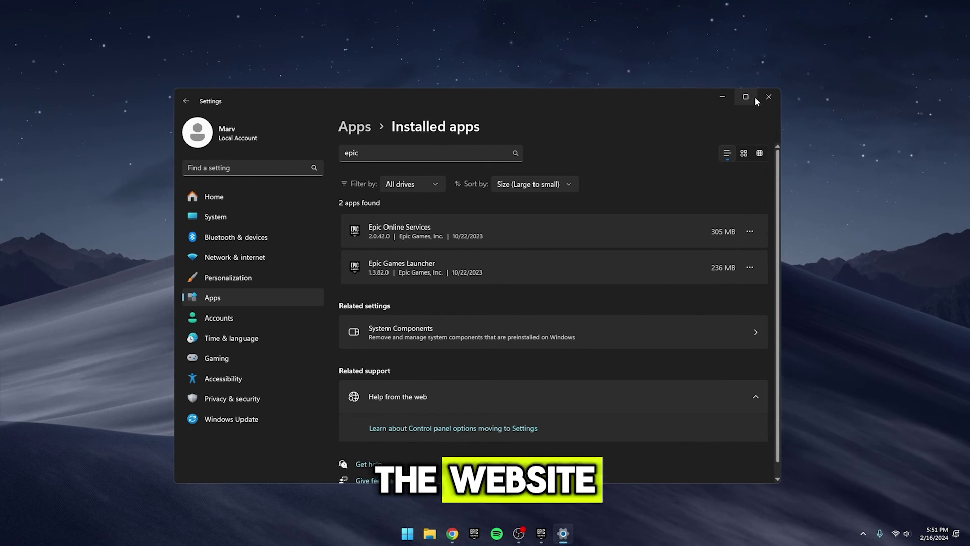
pyautogui.click(768, 96)
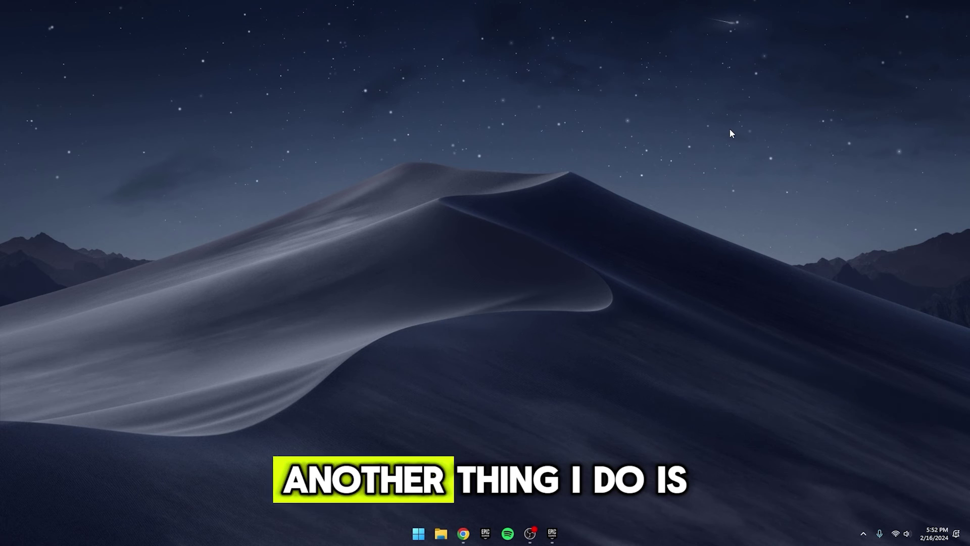
# Search Windows for "wind" and open the Windows Security app.
pyautogui.press('super')
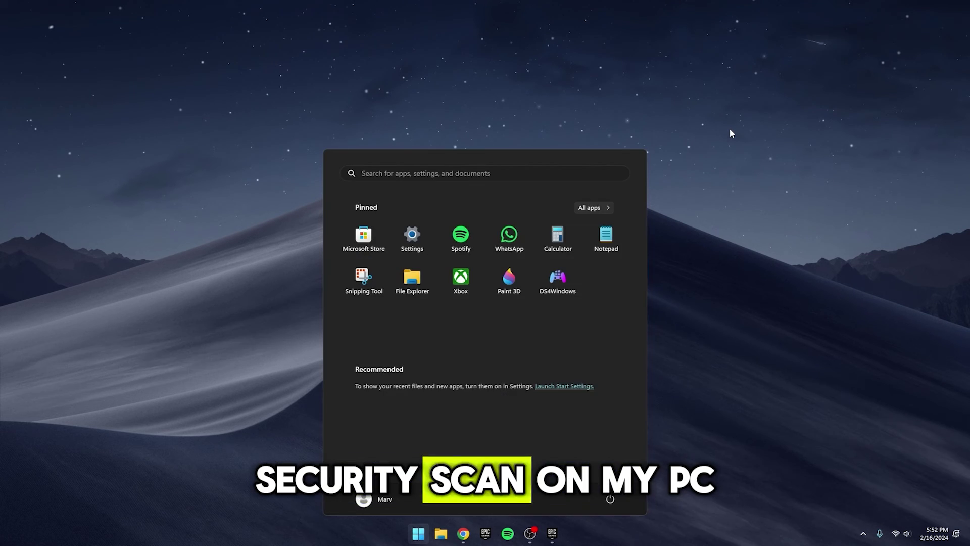
pyautogui.write('wind')
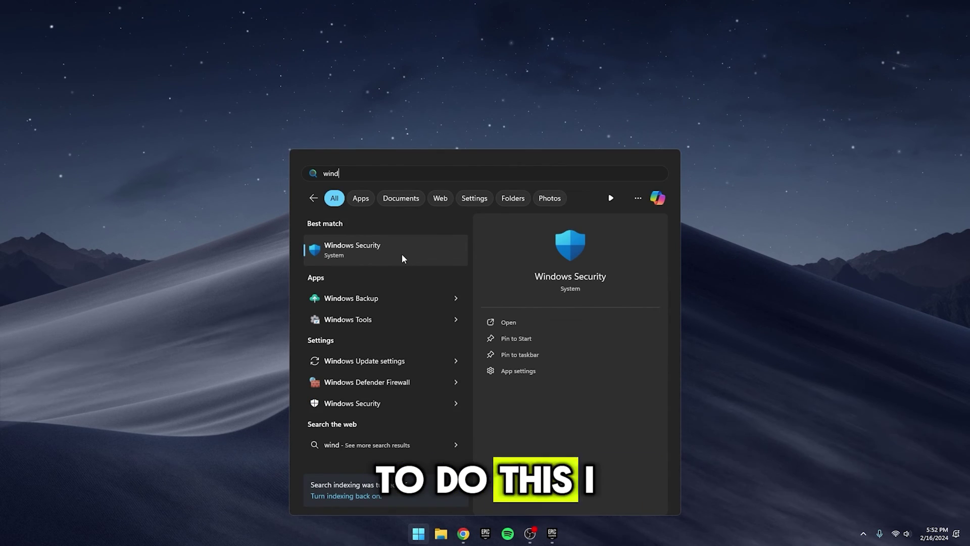
pyautogui.click(402, 258)
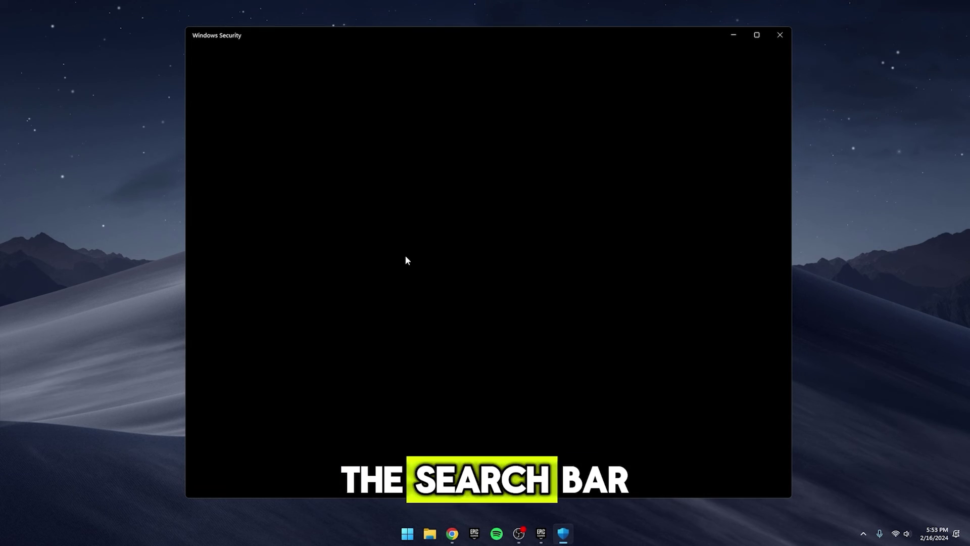